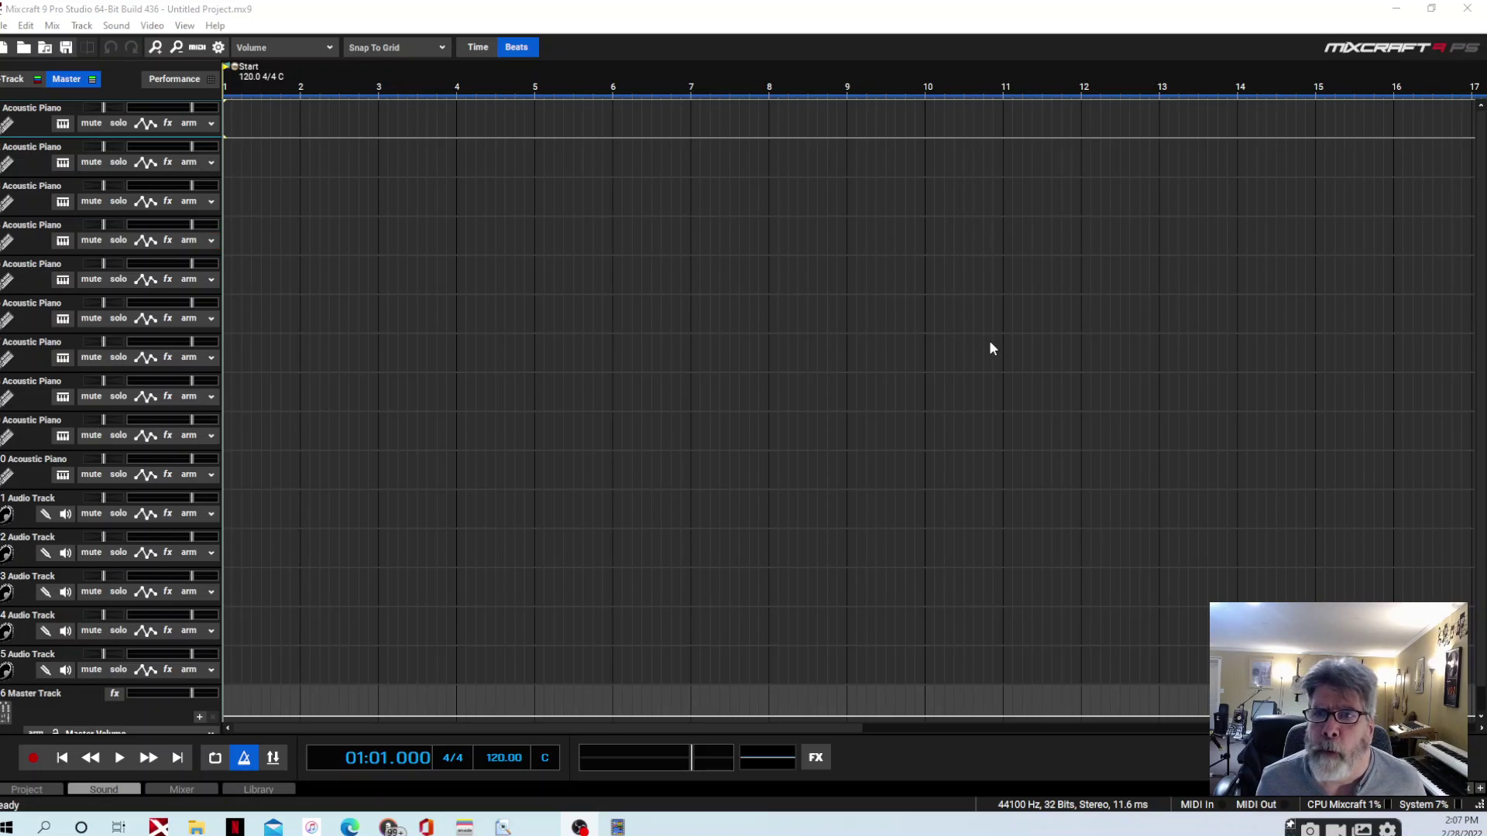
Load the MT-PowerDrumKit VSTi instrument on the first Acoustic Piano track and close the instrument browser
{"action": "left_click", "coordinate": [62, 125]}
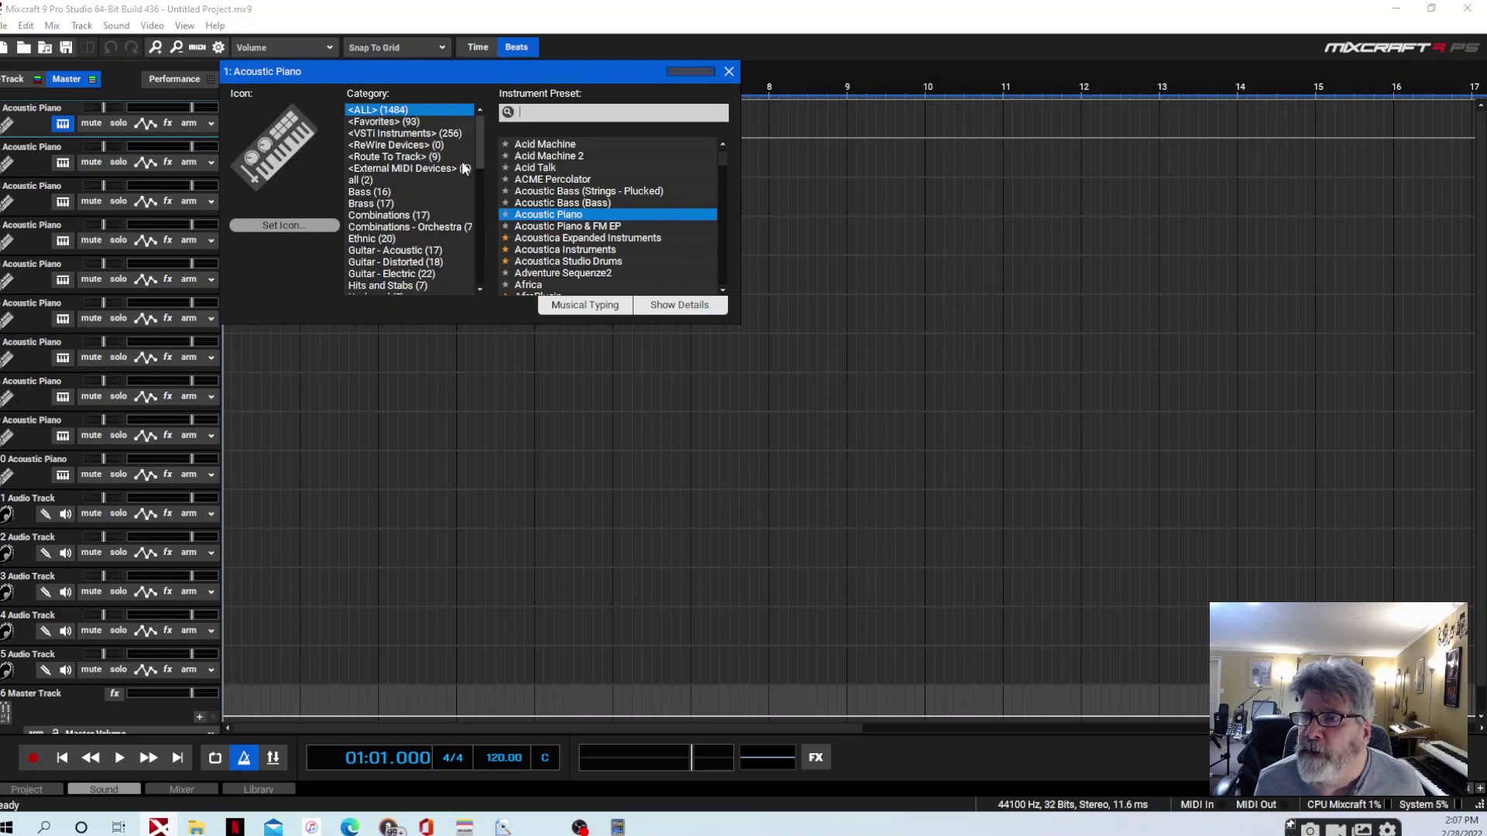
{"action": "left_click", "coordinate": [395, 134]}
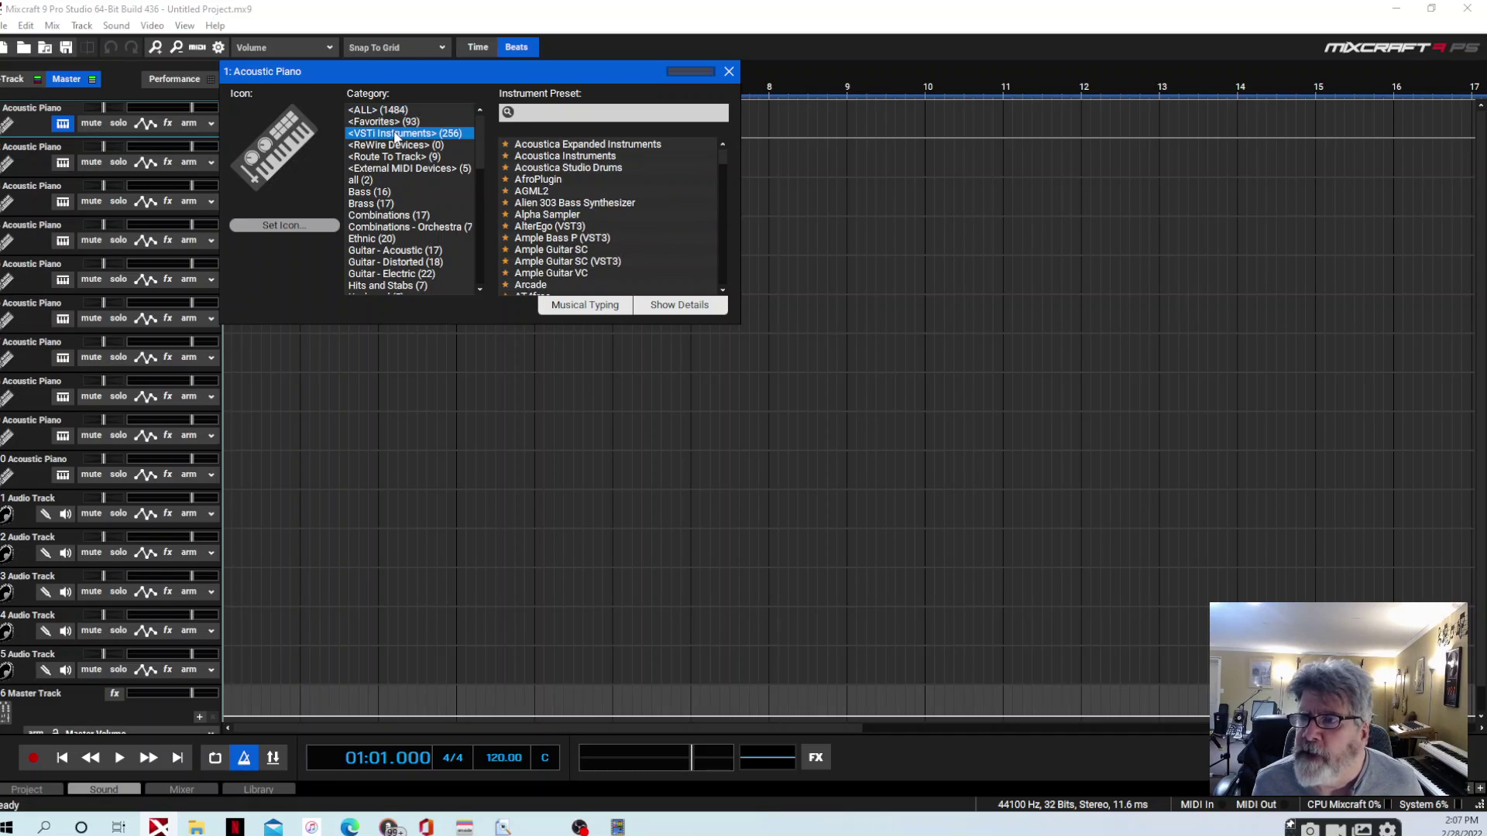
{"action": "left_click", "coordinate": [596, 111]}
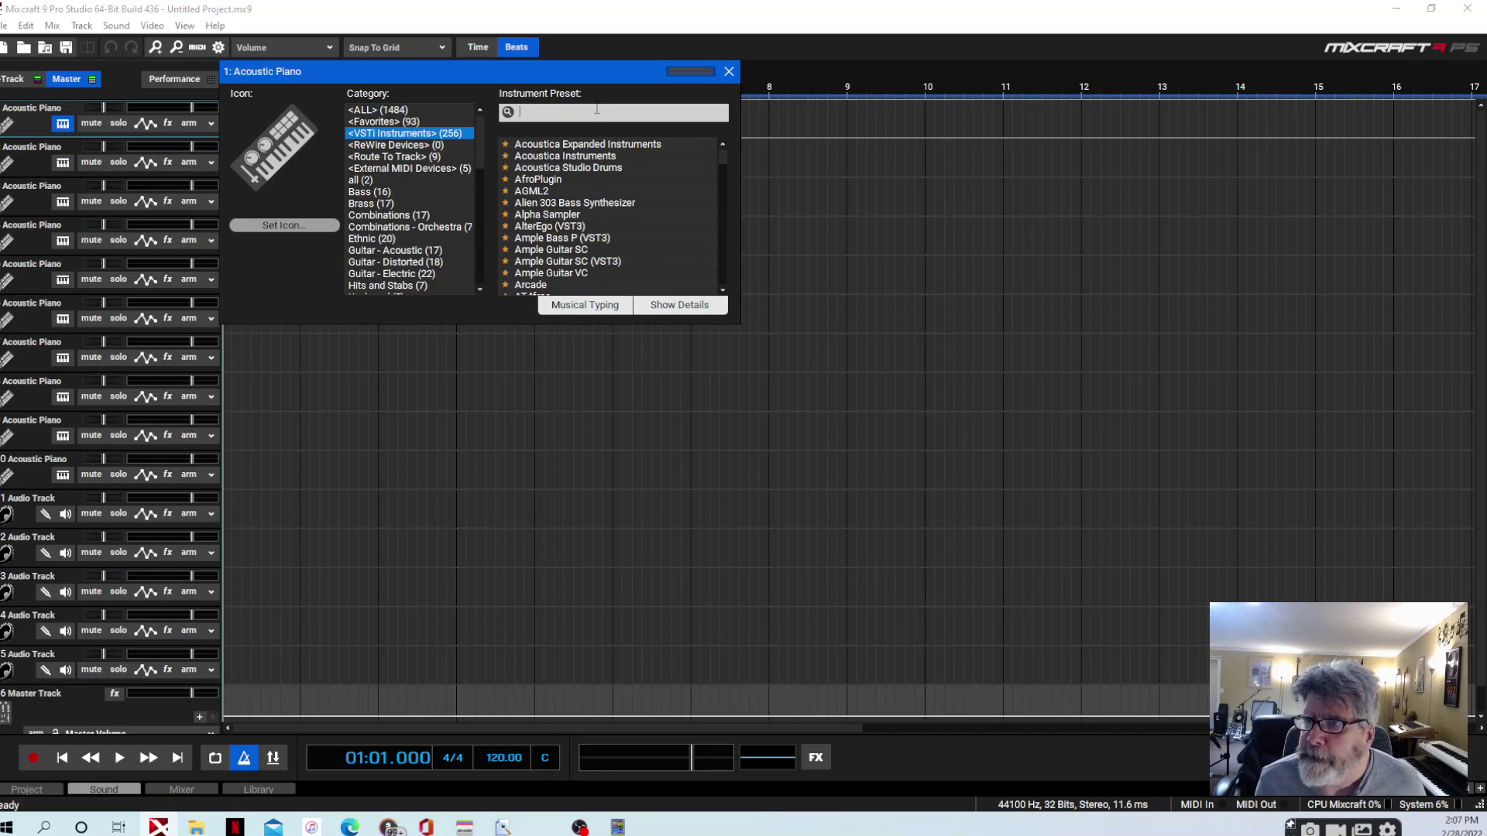
{"action": "type", "text": "mt"}
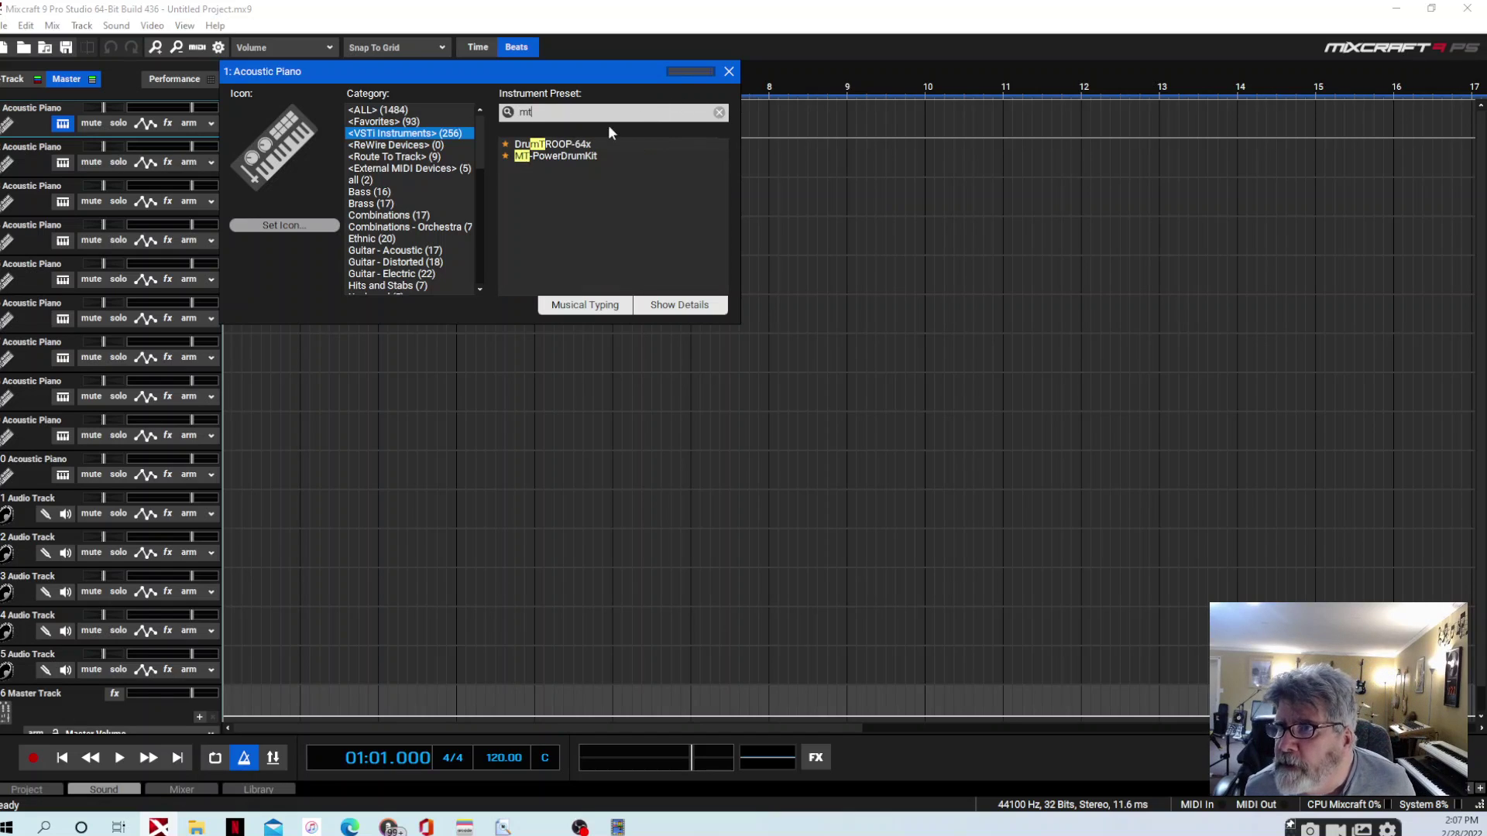
{"action": "left_click", "coordinate": [579, 152]}
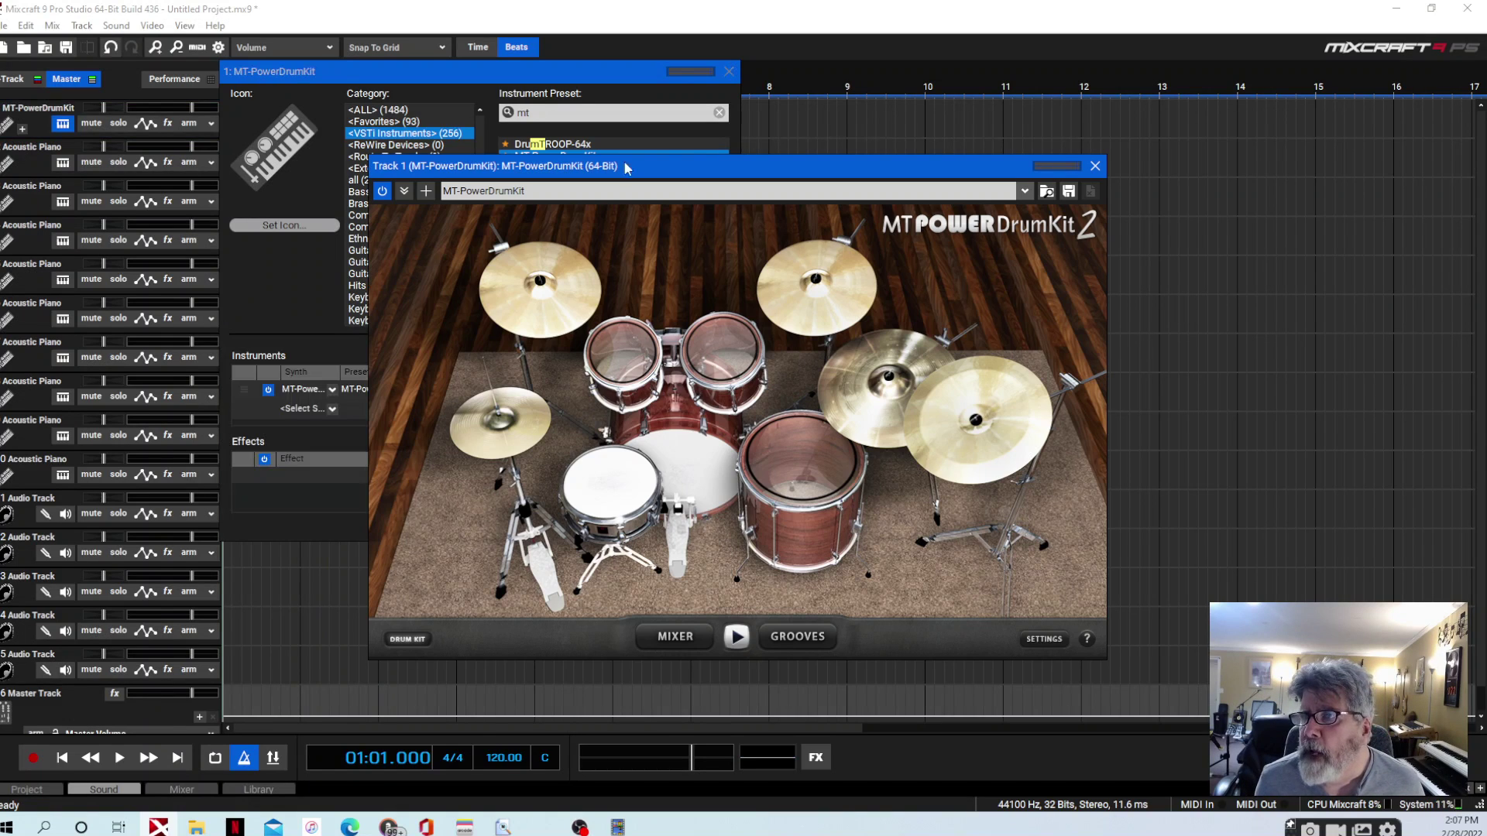
{"action": "left_click", "coordinate": [729, 72]}
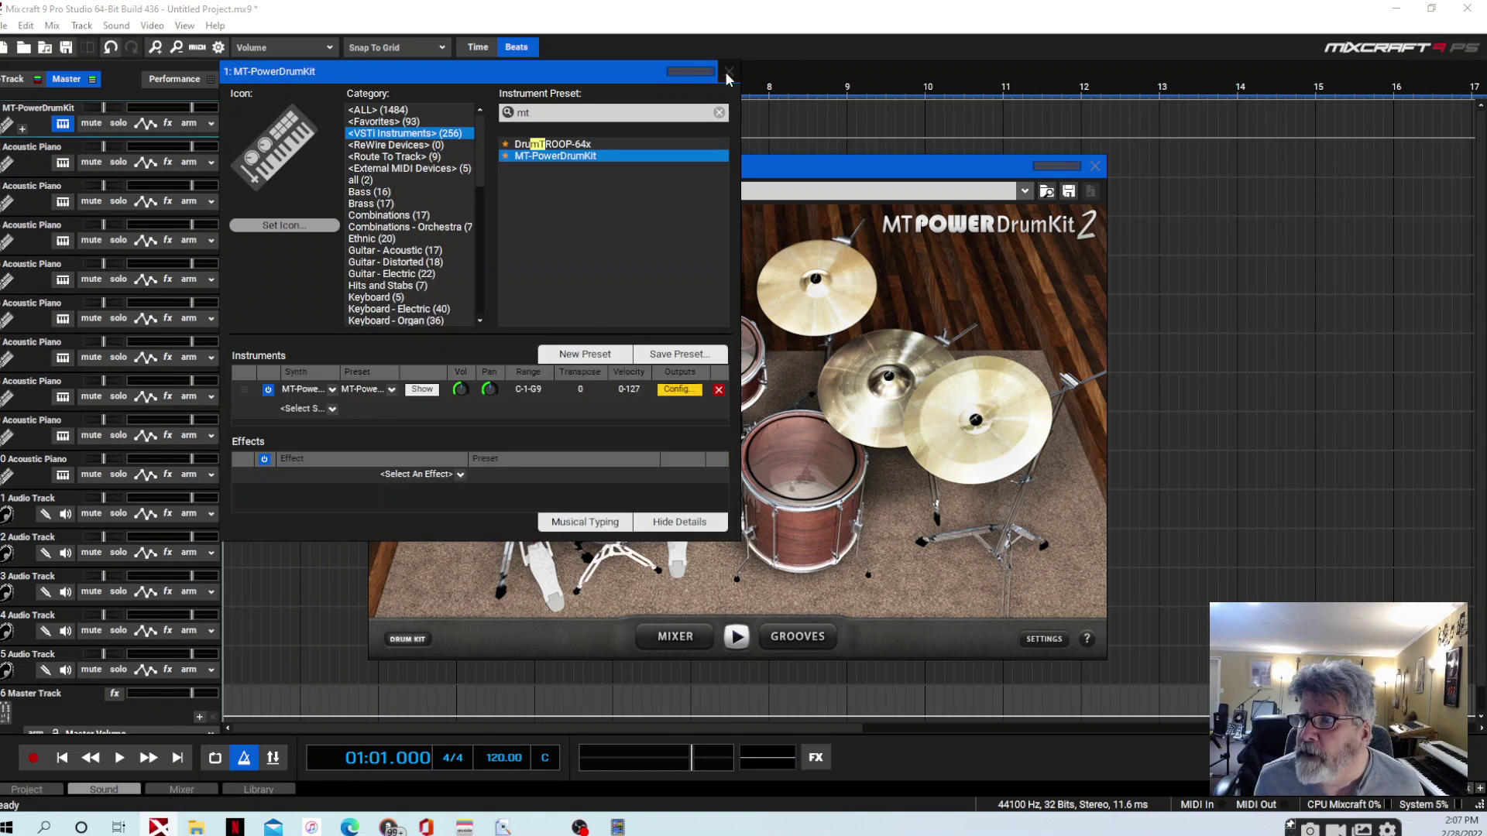
Audition the snare, tom and cymbal sounds on the drum kit picture
{"action": "left_click", "coordinate": [402, 641]}
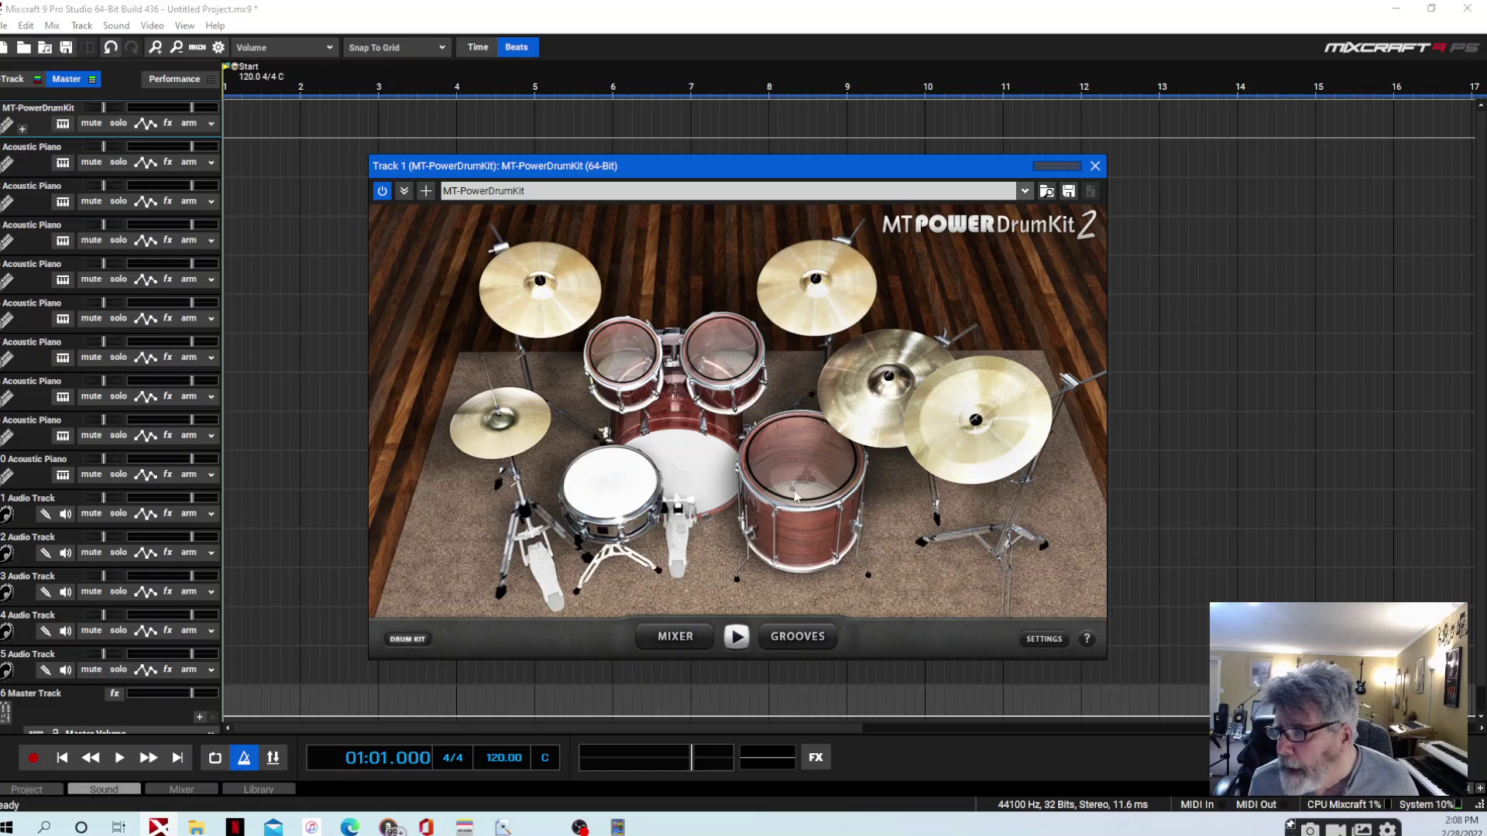
{"action": "left_click", "coordinate": [611, 488]}
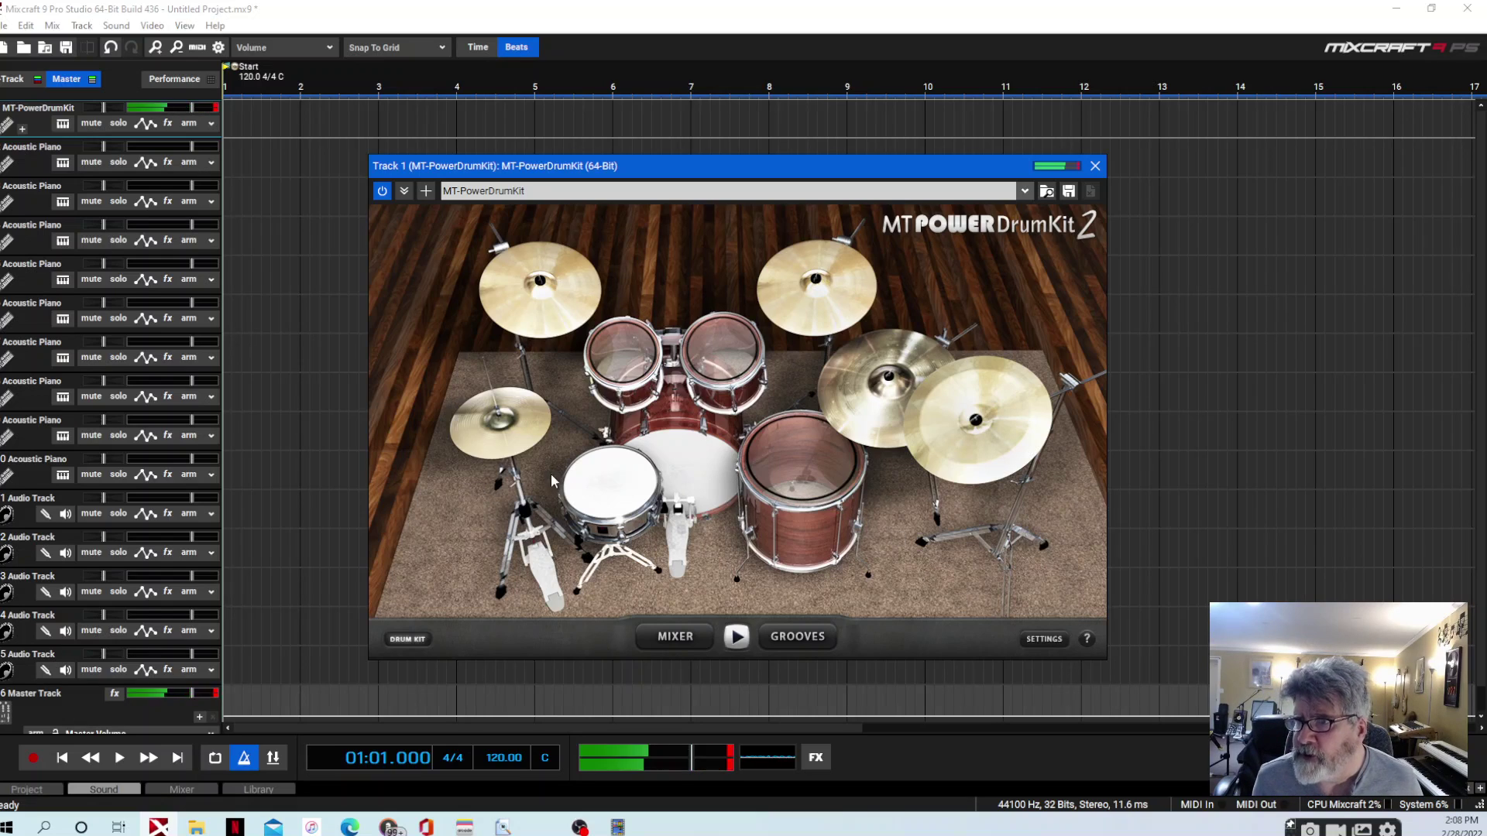
{"action": "left_click", "coordinate": [542, 298]}
{"action": "left_click", "coordinate": [651, 363]}
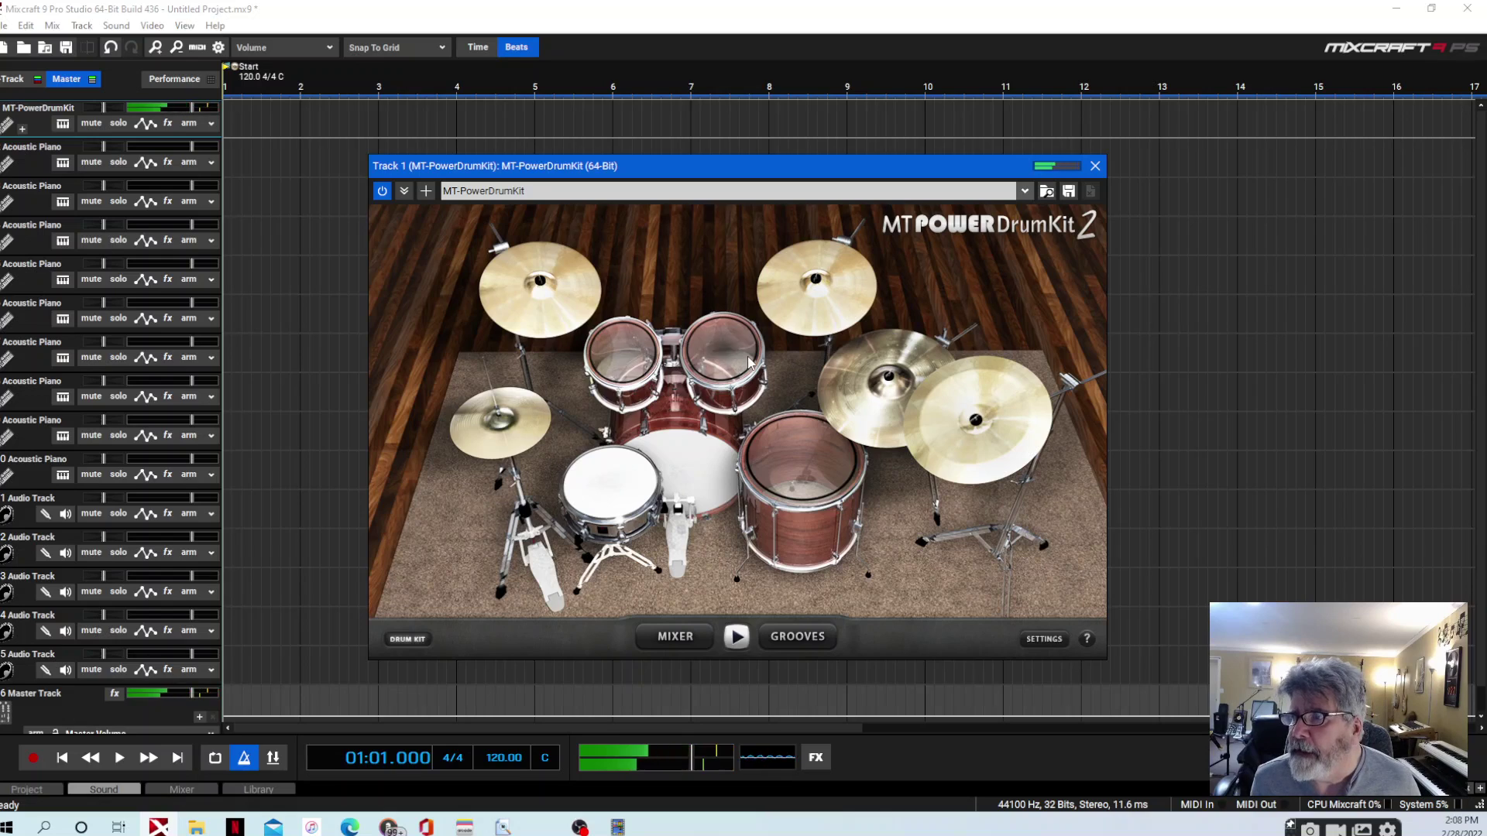
{"action": "left_click", "coordinate": [849, 346]}
{"action": "left_click", "coordinate": [954, 409]}
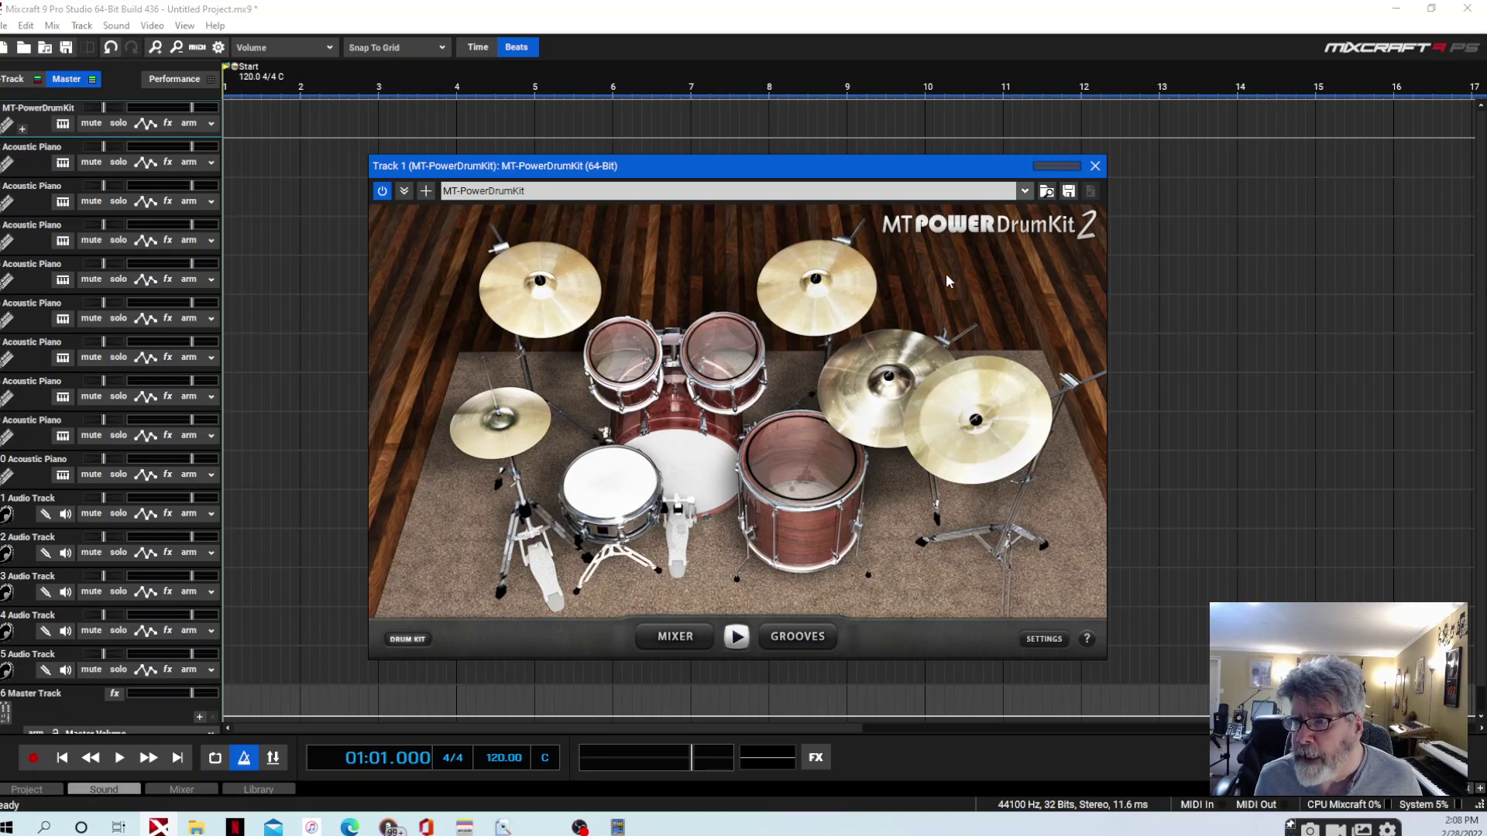
Inspect the drum kit's mixer channels, and look through the style folders of the groove library
{"action": "left_click", "coordinate": [689, 637]}
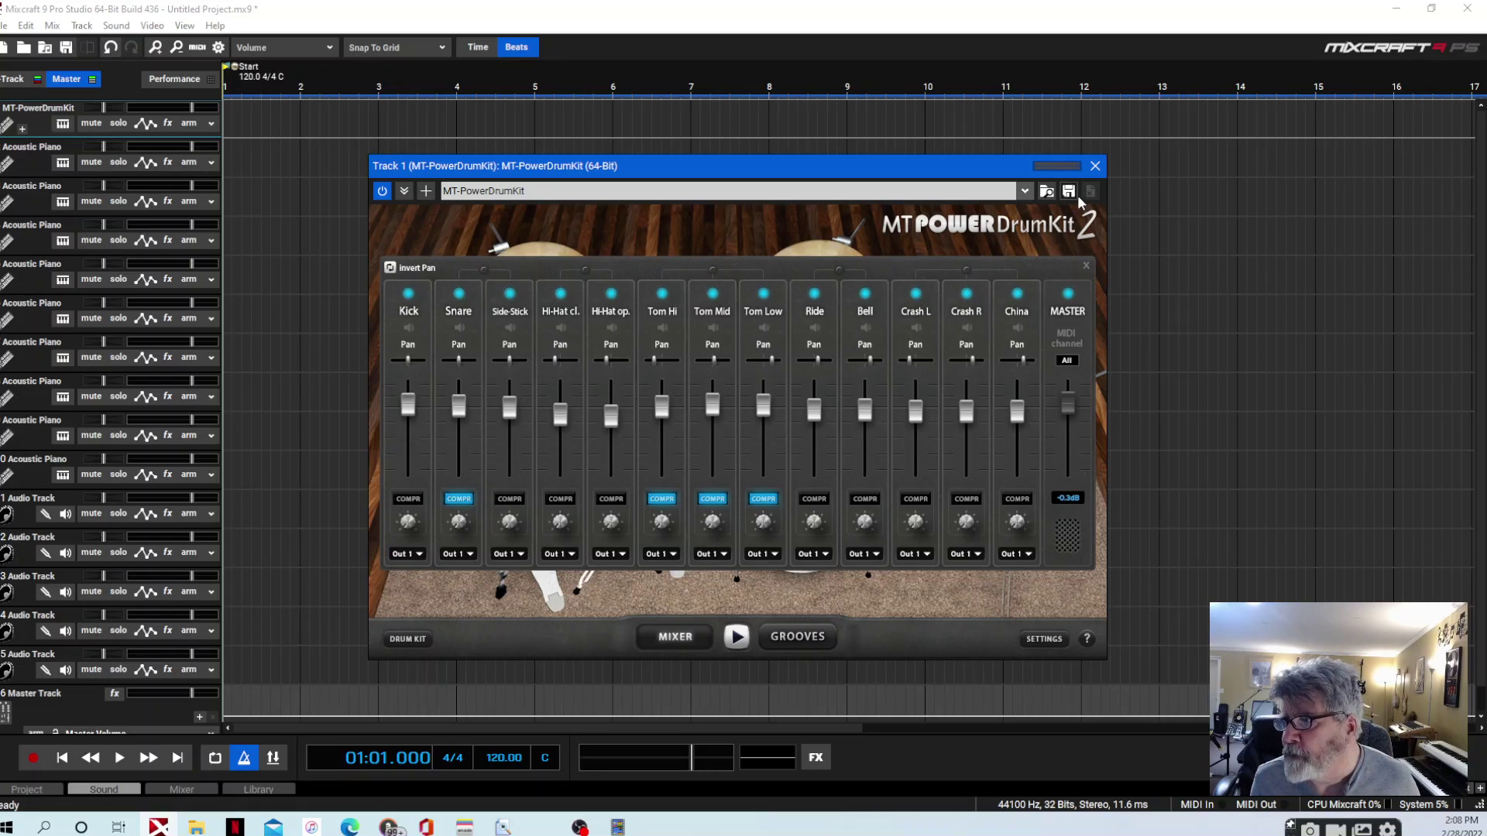
{"action": "left_click", "coordinate": [1085, 267]}
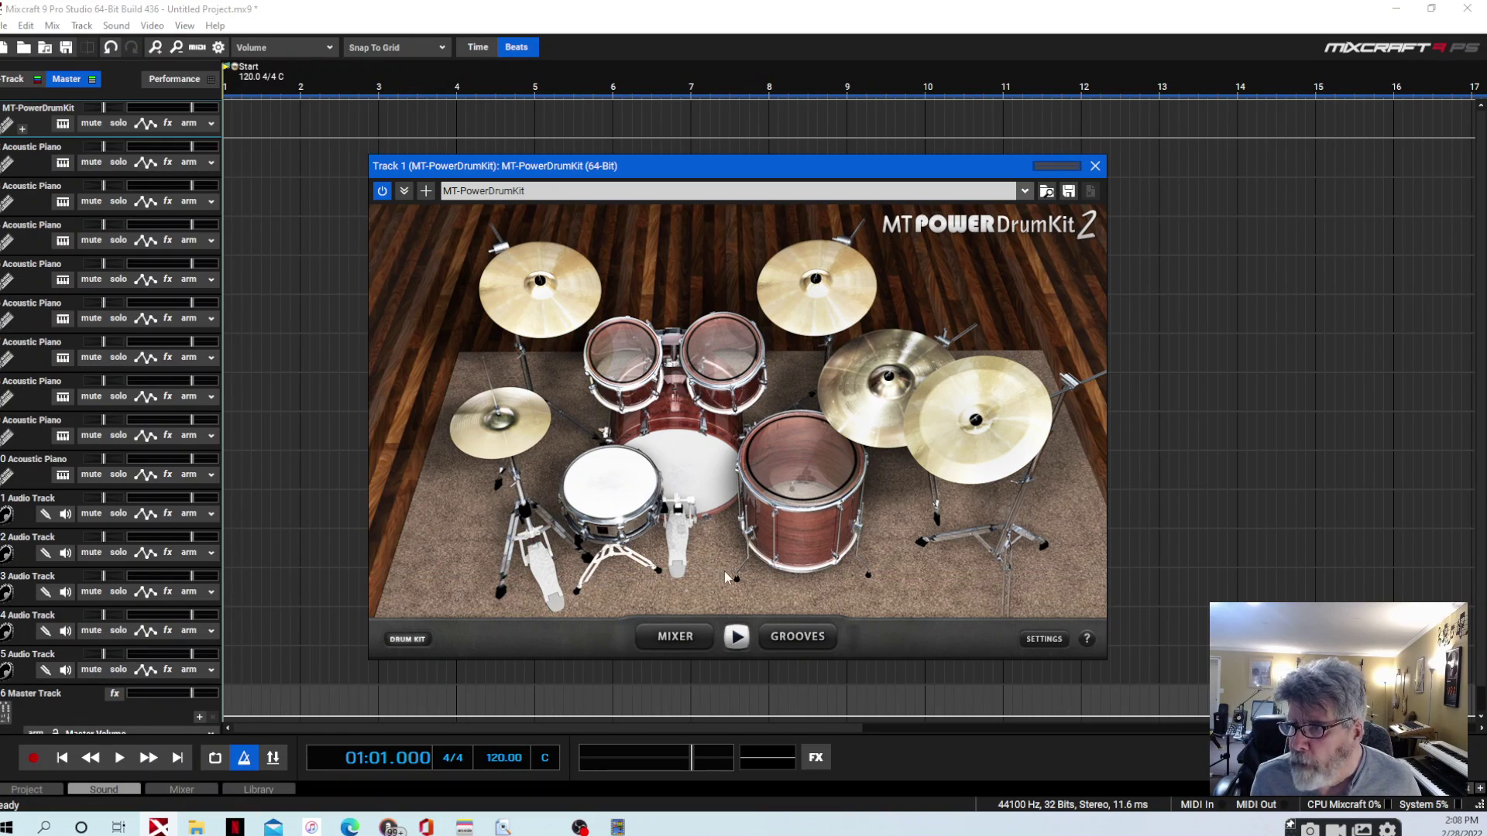
{"action": "left_click", "coordinate": [820, 639]}
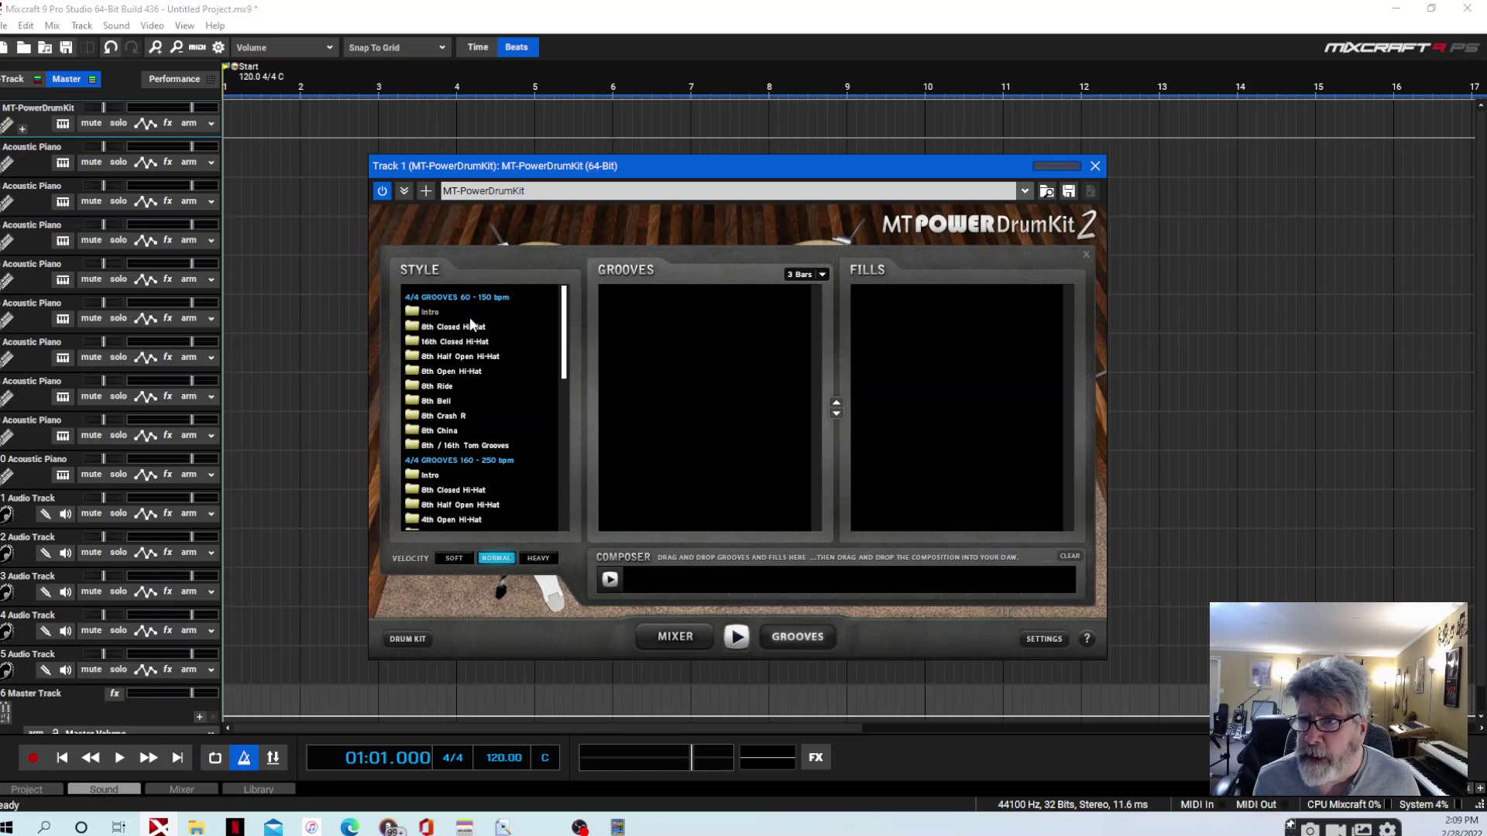
{"action": "scroll", "coordinate": [467, 358], "scroll_direction": "down", "scroll_amount": 3}
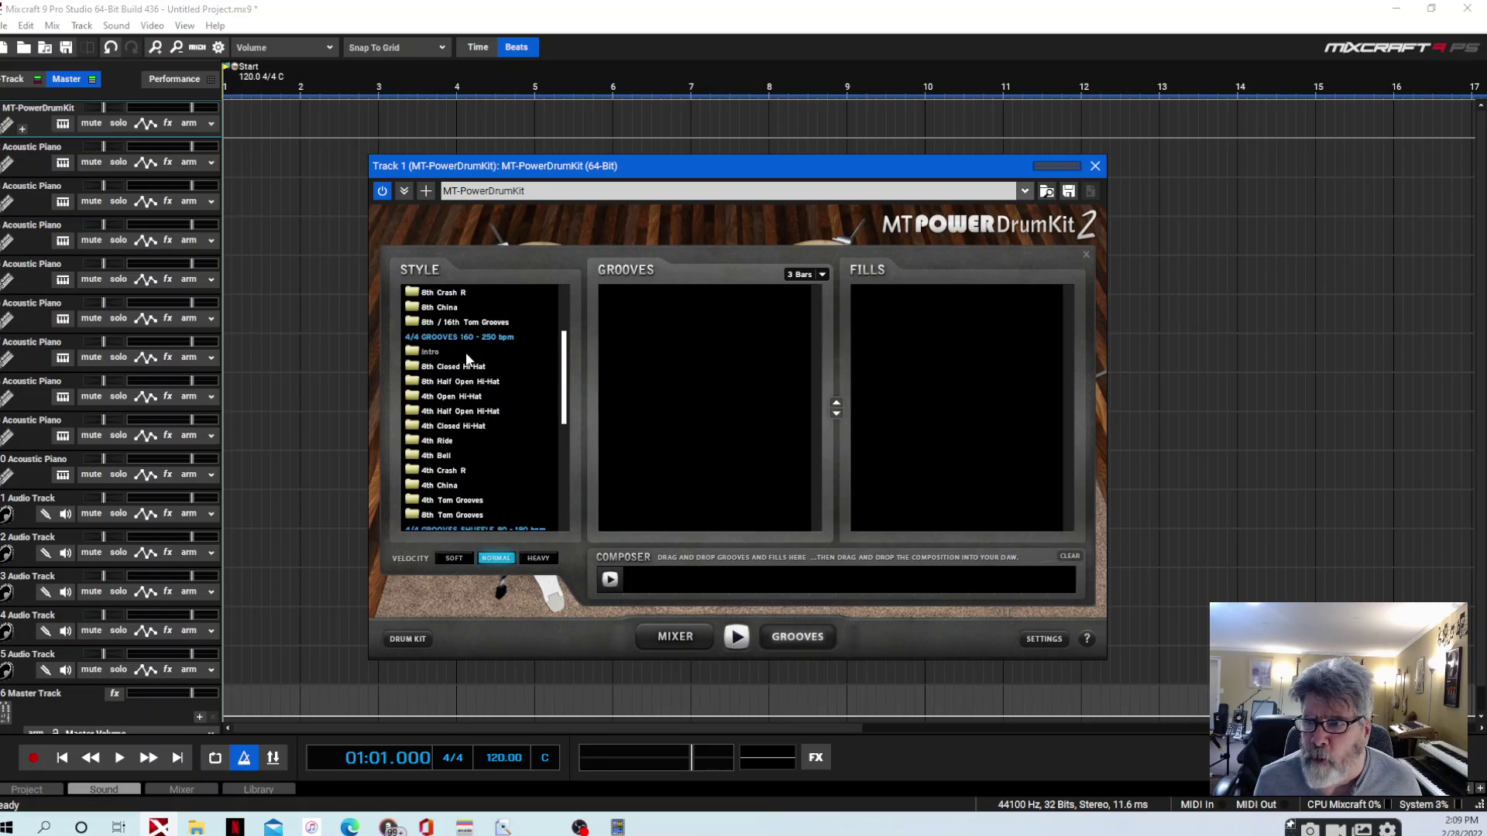
{"action": "scroll", "coordinate": [467, 333], "scroll_direction": "down", "scroll_amount": 8}
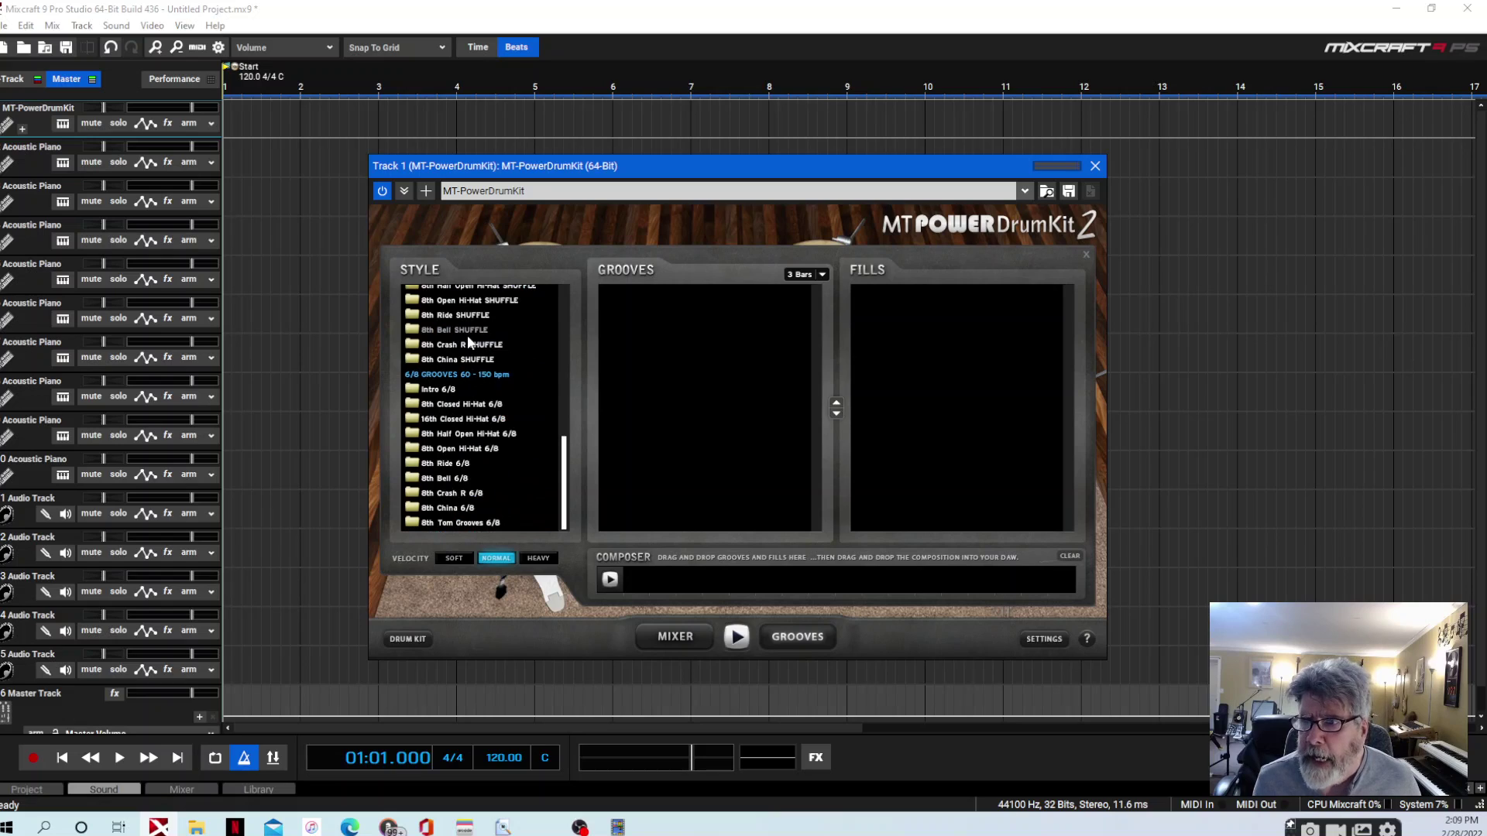
{"action": "scroll", "coordinate": [467, 342], "scroll_direction": "up", "scroll_amount": 12}
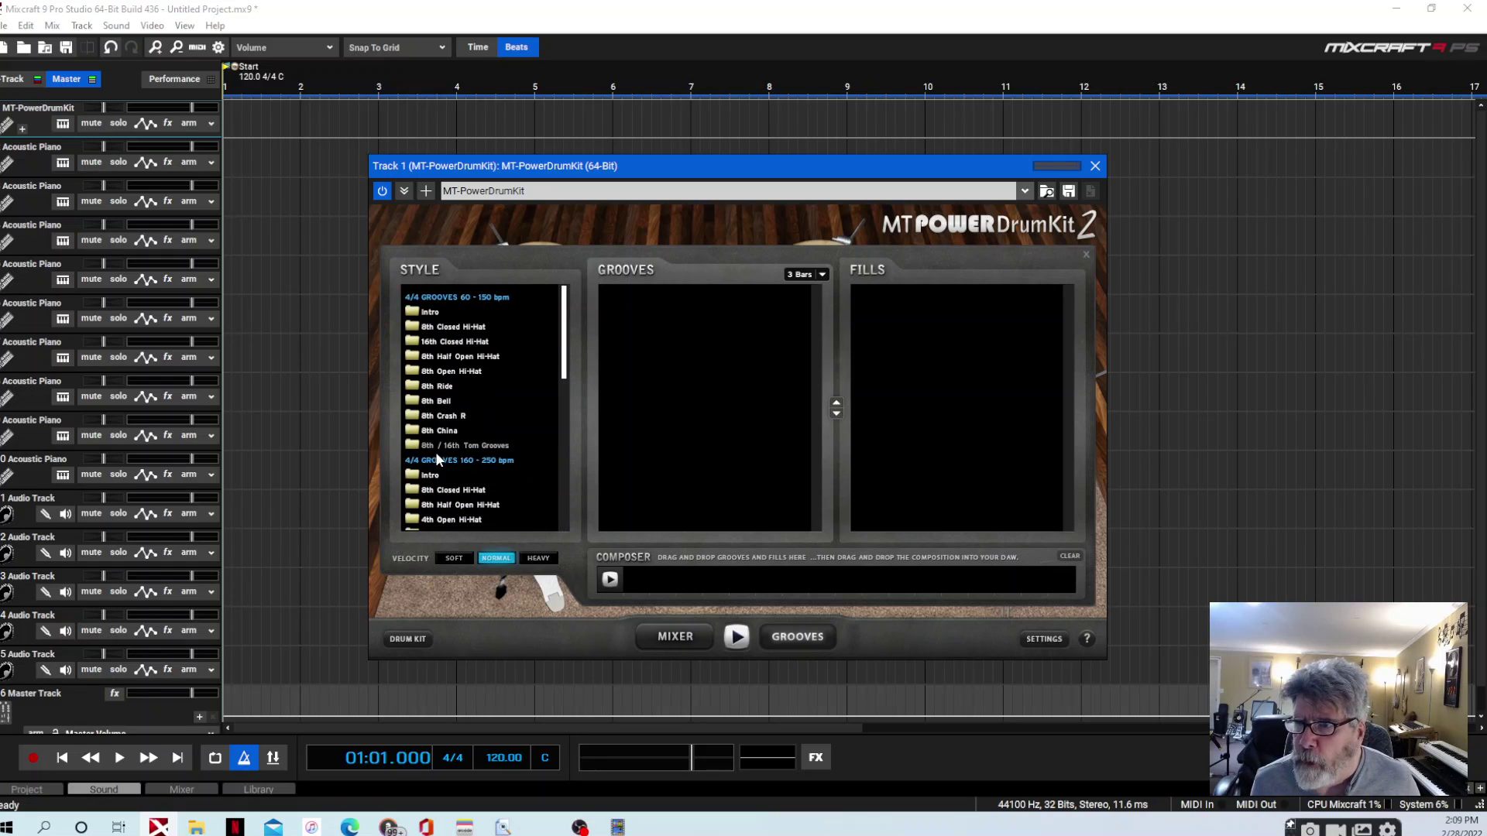
Preview Intro 01 from the Intro folder of the 4/4 60-150 bpm grooves
{"action": "left_click", "coordinate": [428, 315]}
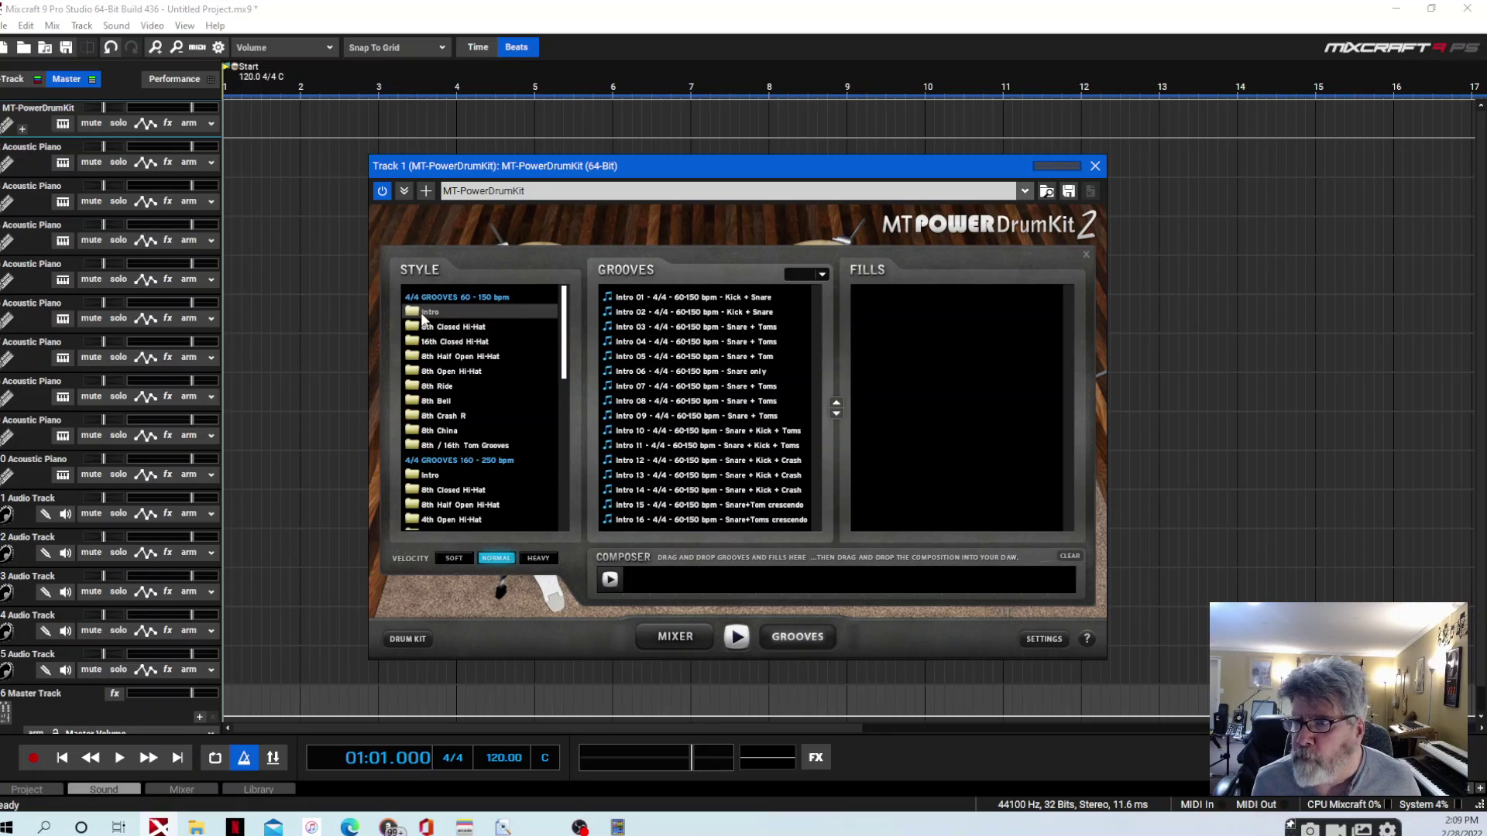
{"action": "left_click", "coordinate": [679, 299]}
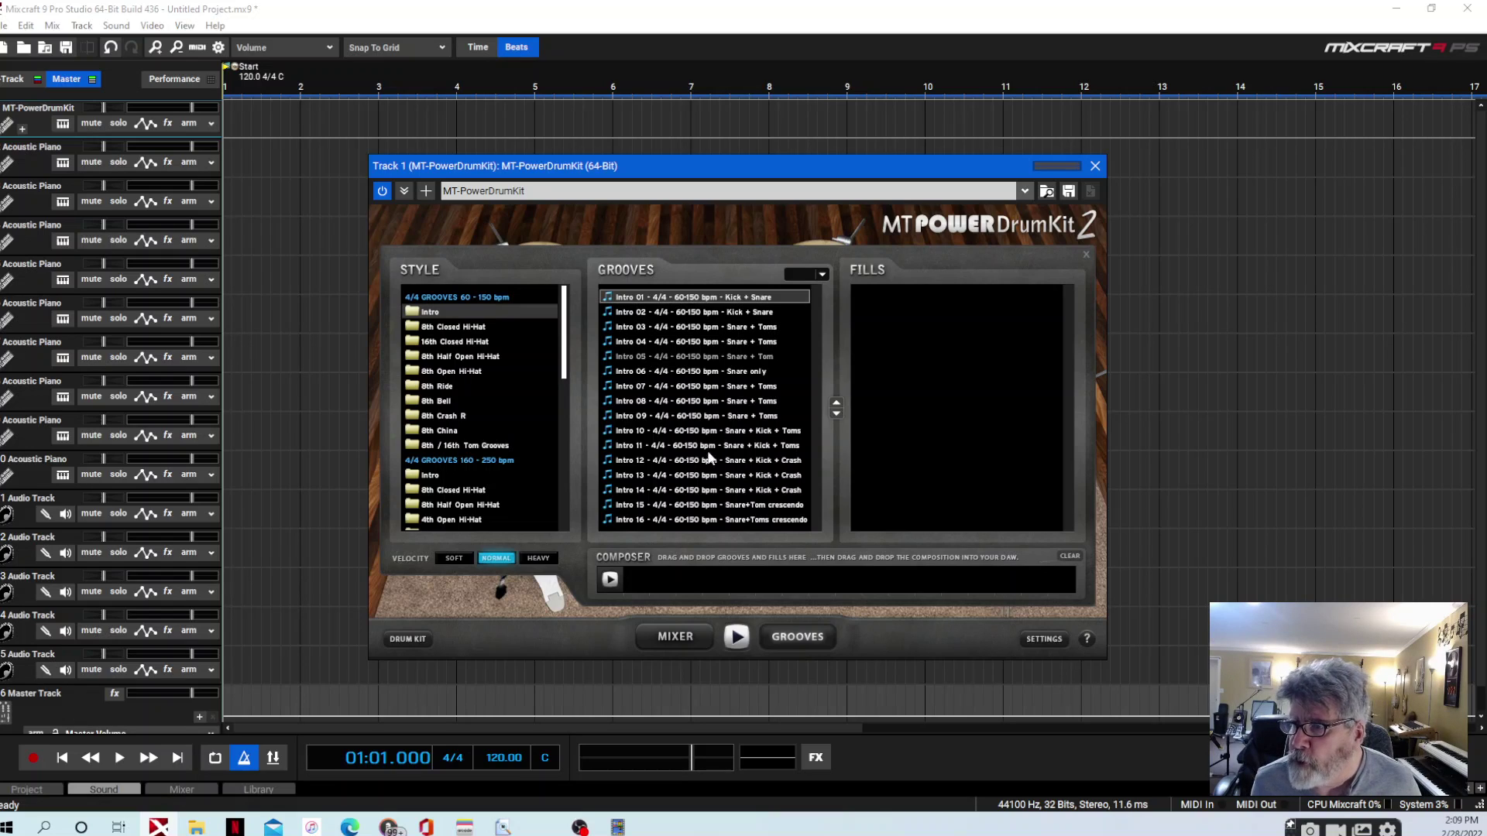
{"action": "left_click", "coordinate": [736, 638]}
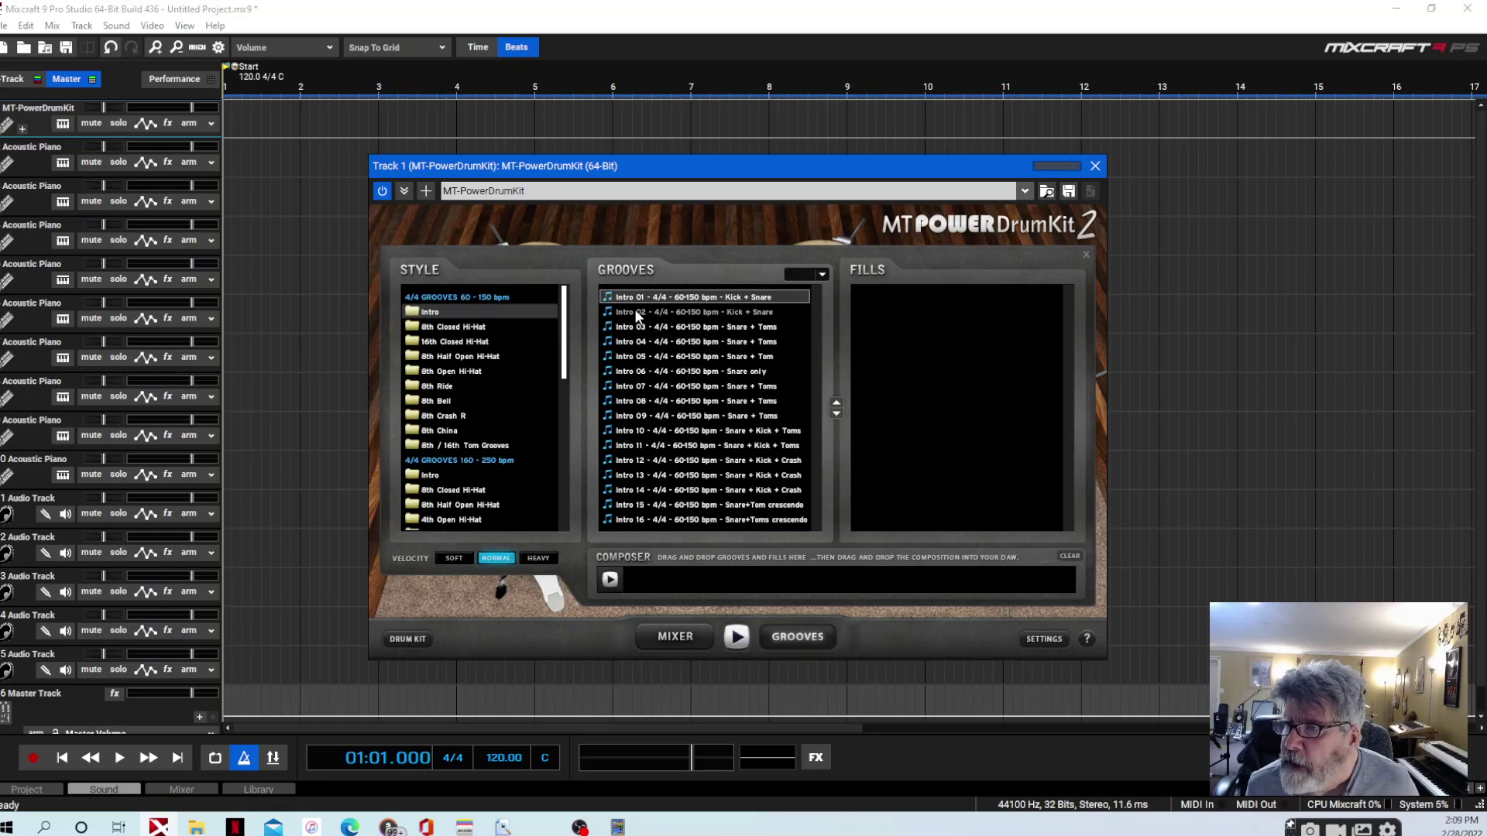
Look at the intros offered in the 4/4 160-250 bpm and 4/4 Shuffle styles
{"action": "left_click", "coordinate": [430, 477]}
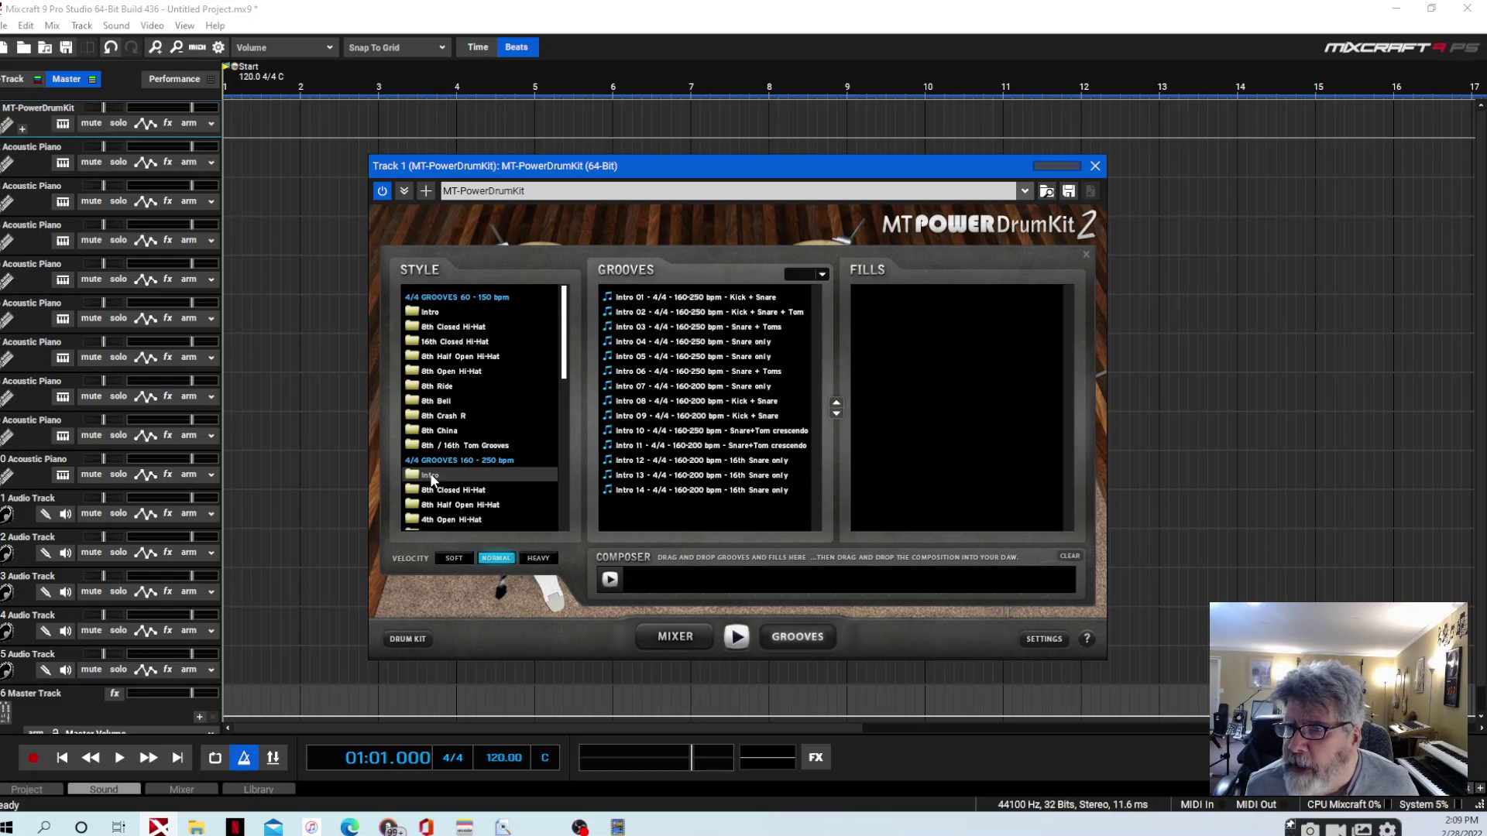
{"action": "scroll", "coordinate": [447, 473], "scroll_direction": "down", "scroll_amount": 4}
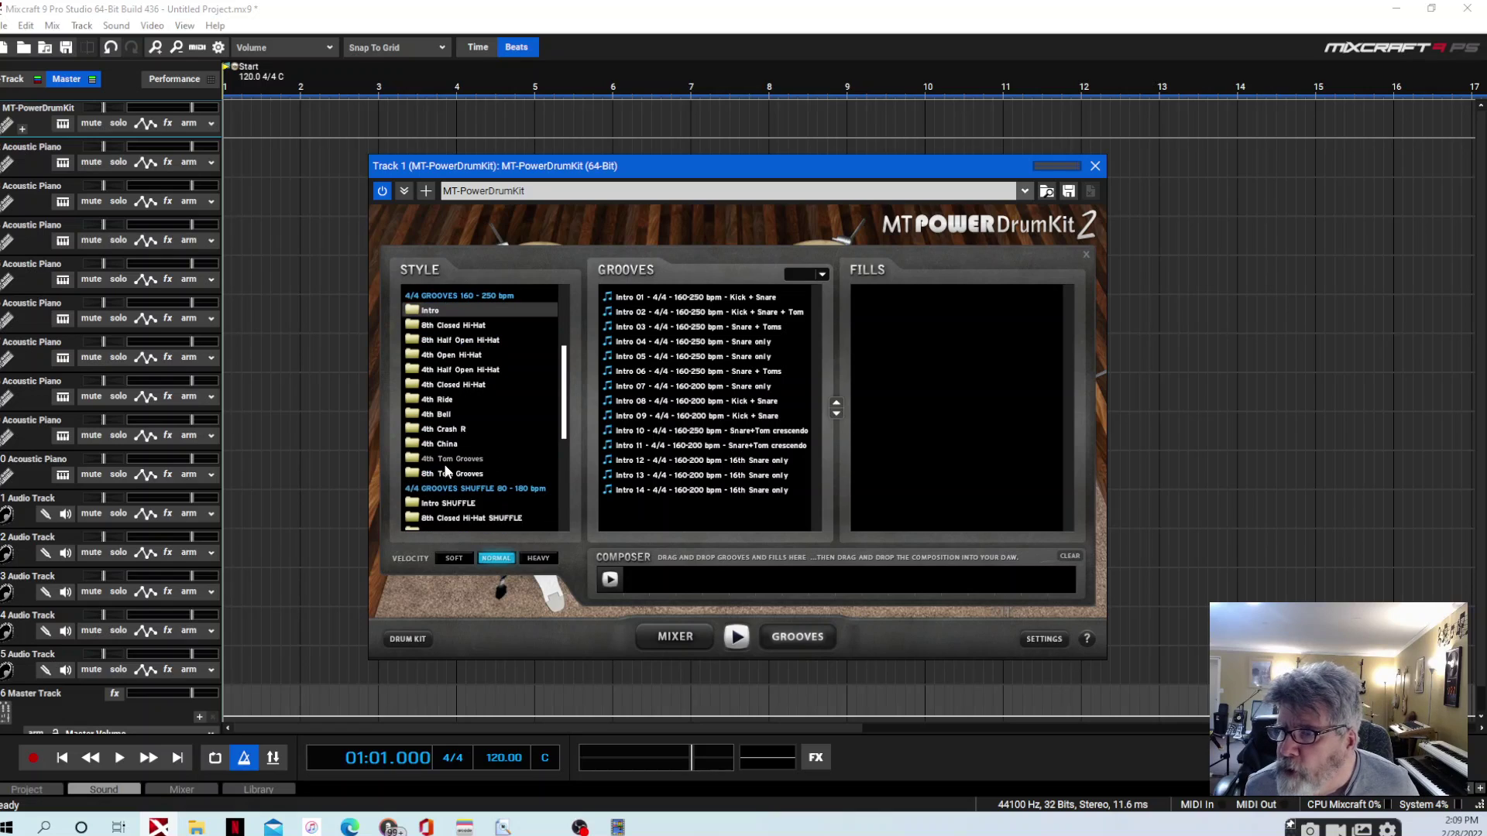
{"action": "left_click", "coordinate": [444, 505]}
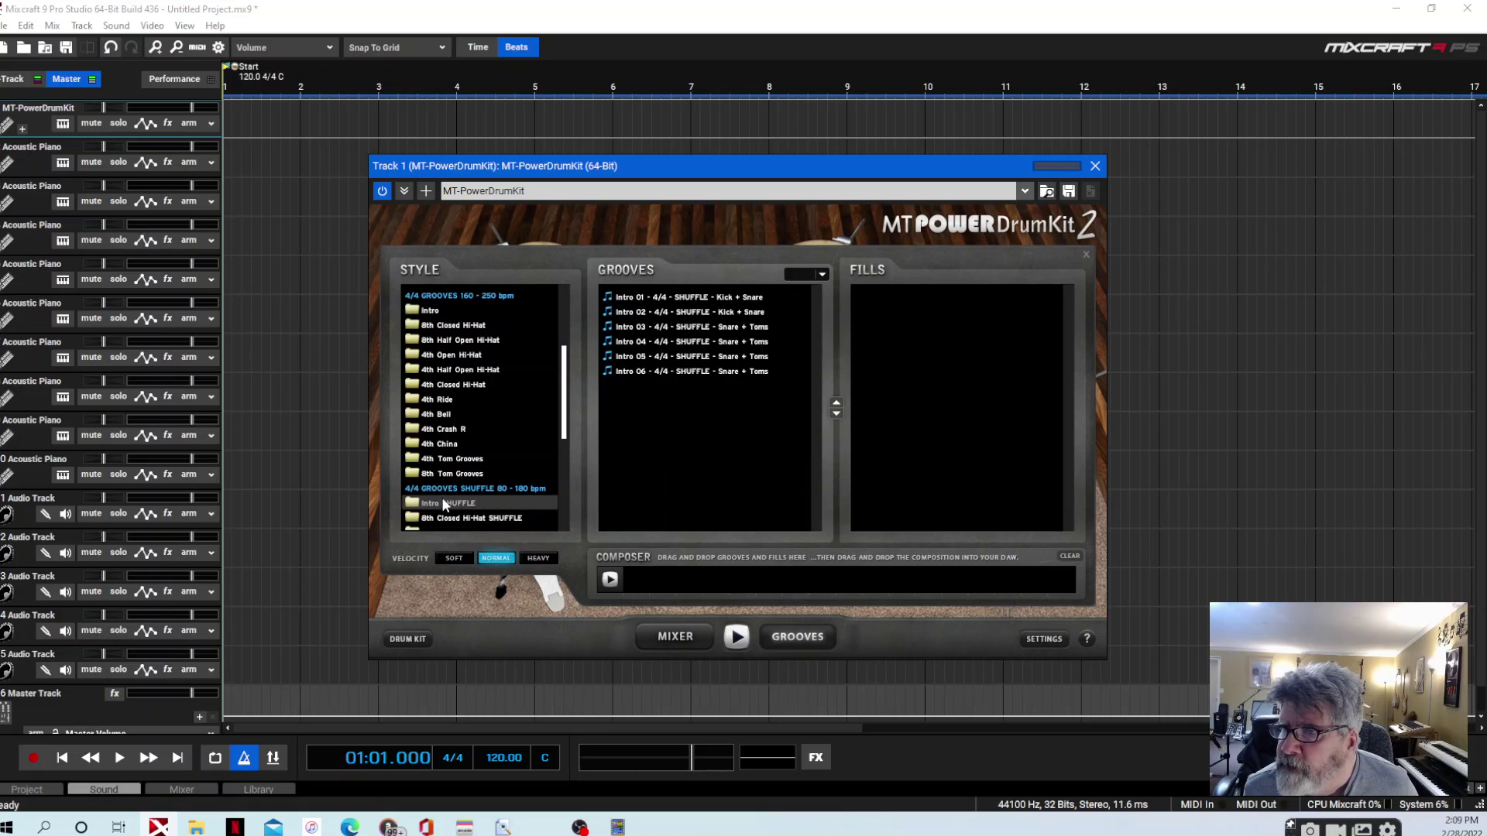
{"action": "left_click", "coordinate": [434, 312]}
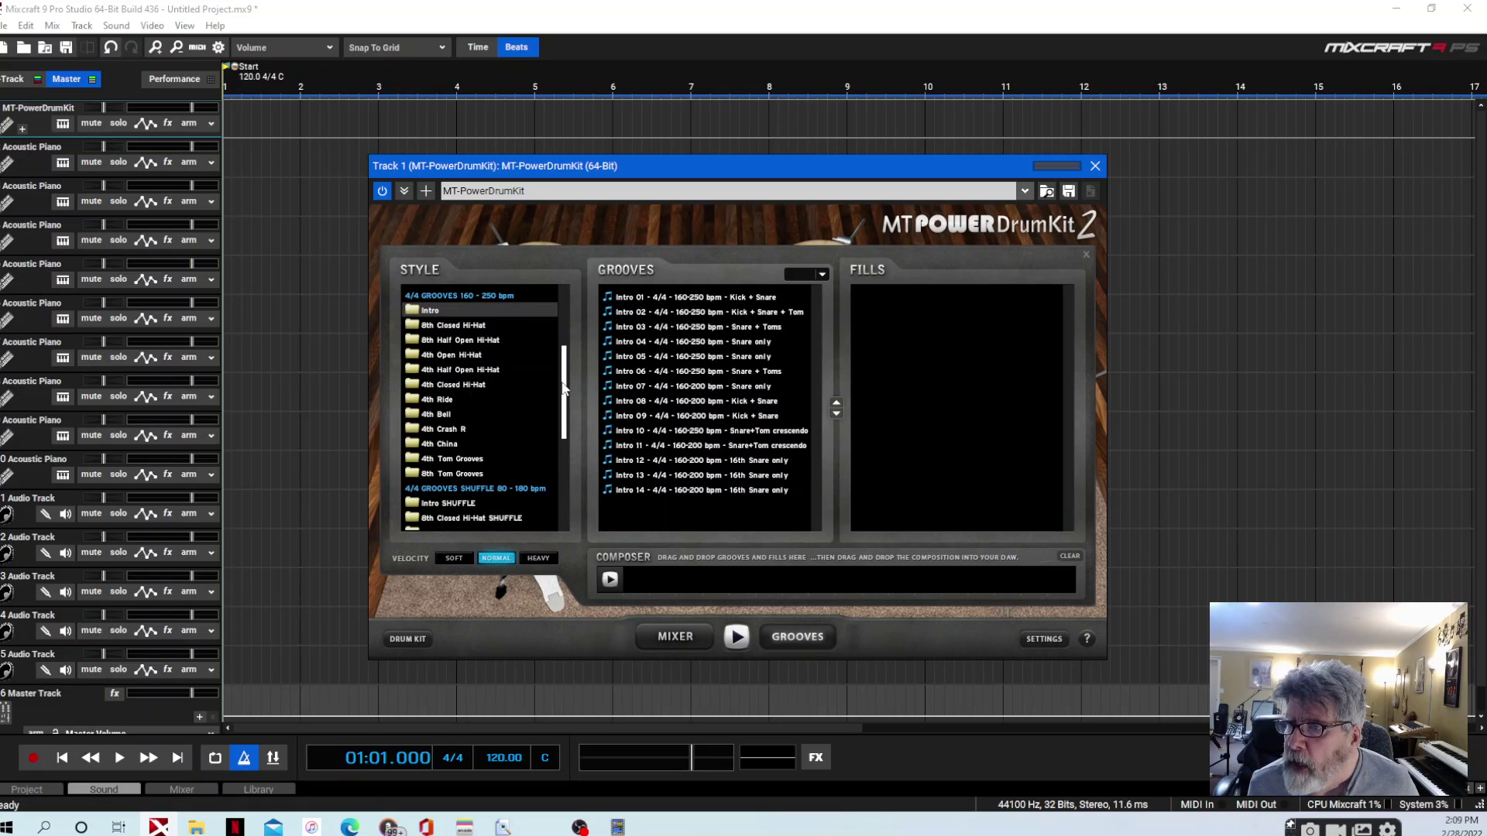
Place Intro 01 (Kick + Snare) from the 4/4 60-150 bpm Intro folder at the start of the composer
{"action": "scroll", "coordinate": [554, 390], "scroll_direction": "up", "scroll_amount": 3}
{"action": "left_click", "coordinate": [443, 313]}
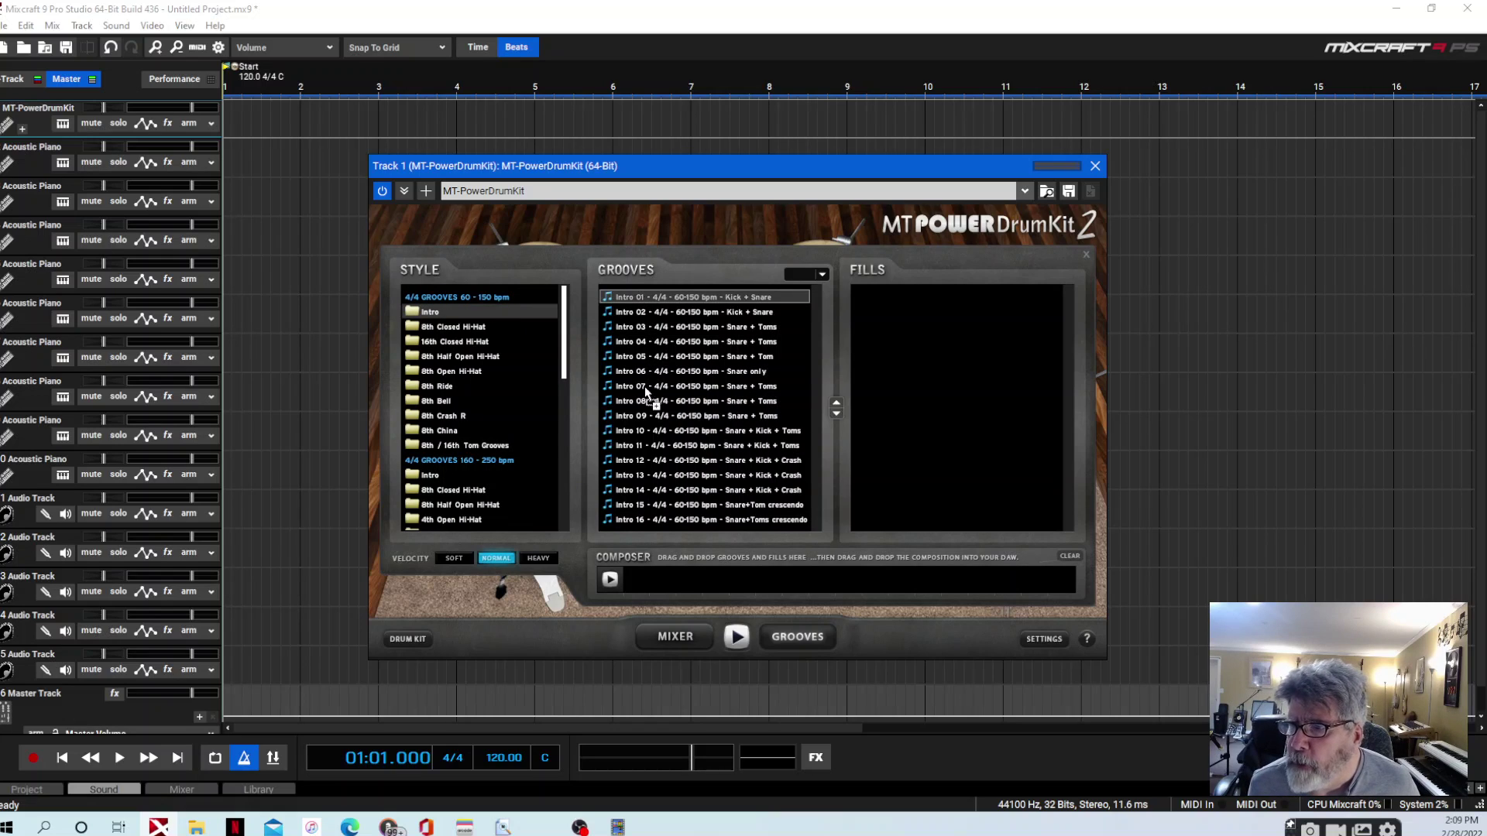
{"action": "left_click_drag", "start_coordinate": [640, 556], "coordinate": [621, 586]}
{"action": "left_click_drag", "start_coordinate": [640, 343], "coordinate": [632, 586]}
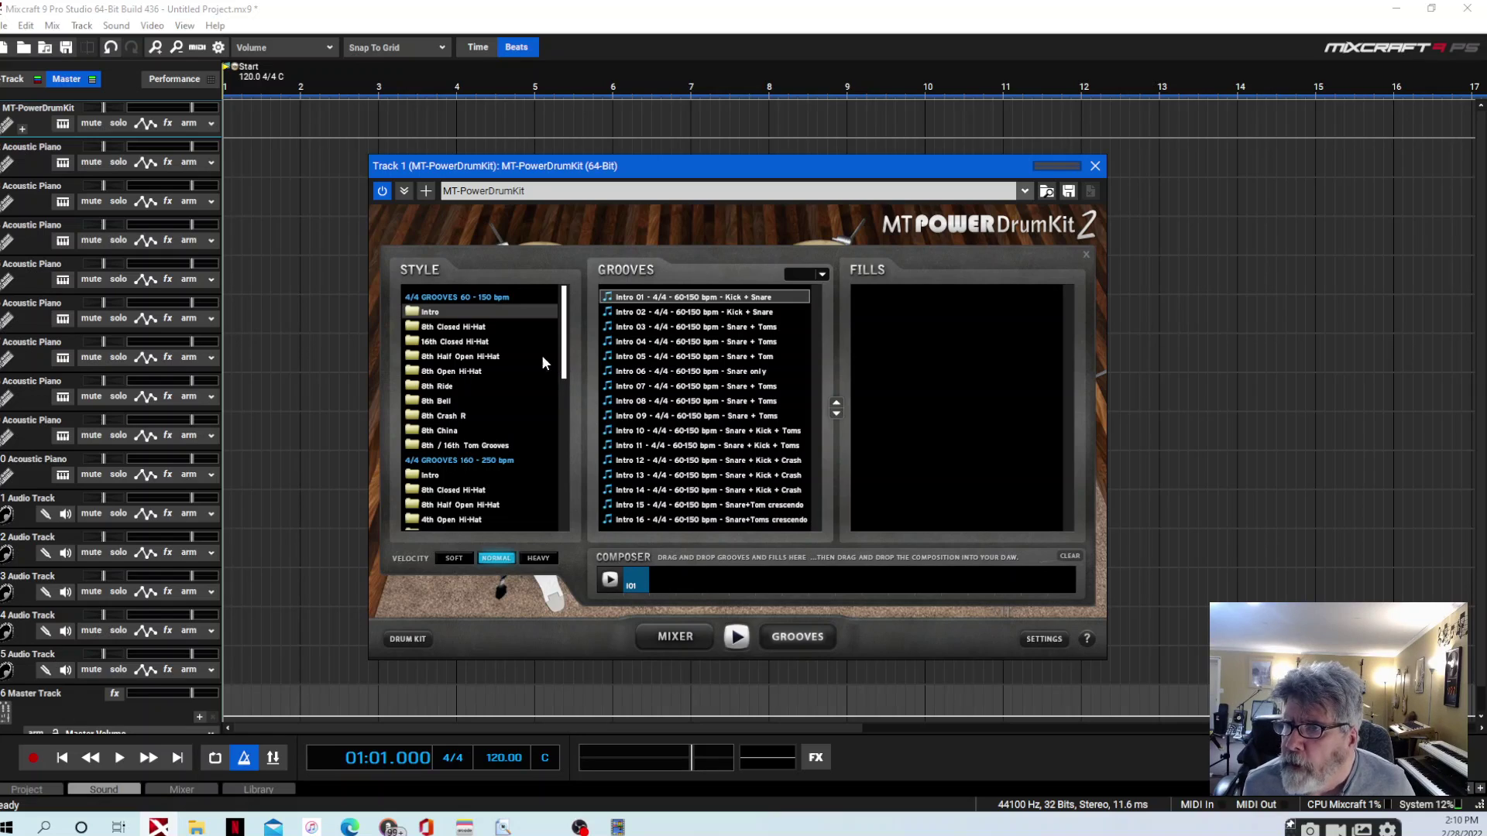
Preview Groove 01 of the 60-150 bpm 8th Closed Hi-Hat style and add it to the composer after the intro at 3 bars
{"action": "left_click", "coordinate": [457, 327]}
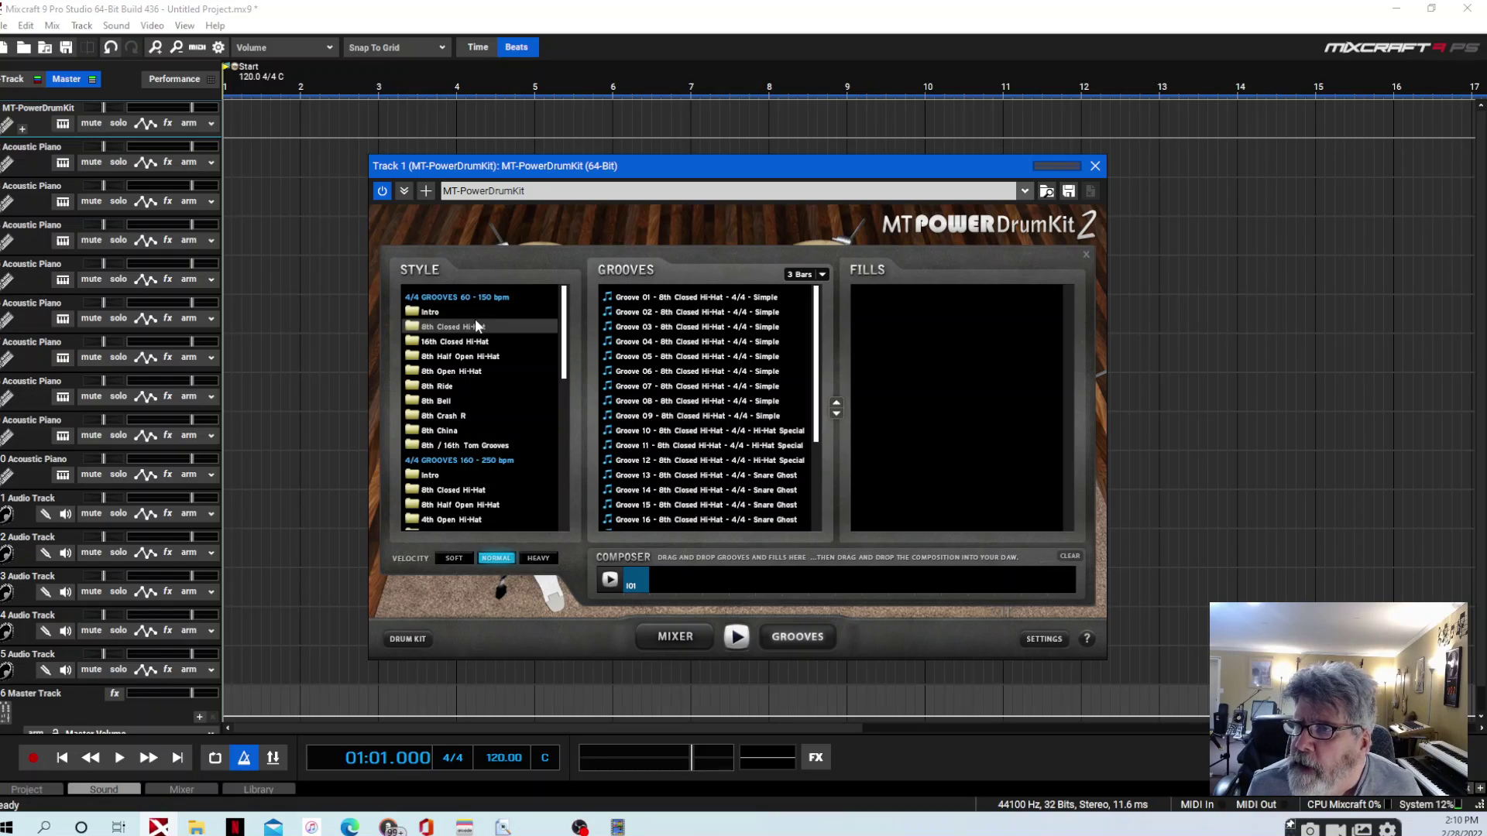
{"action": "left_click", "coordinate": [666, 297]}
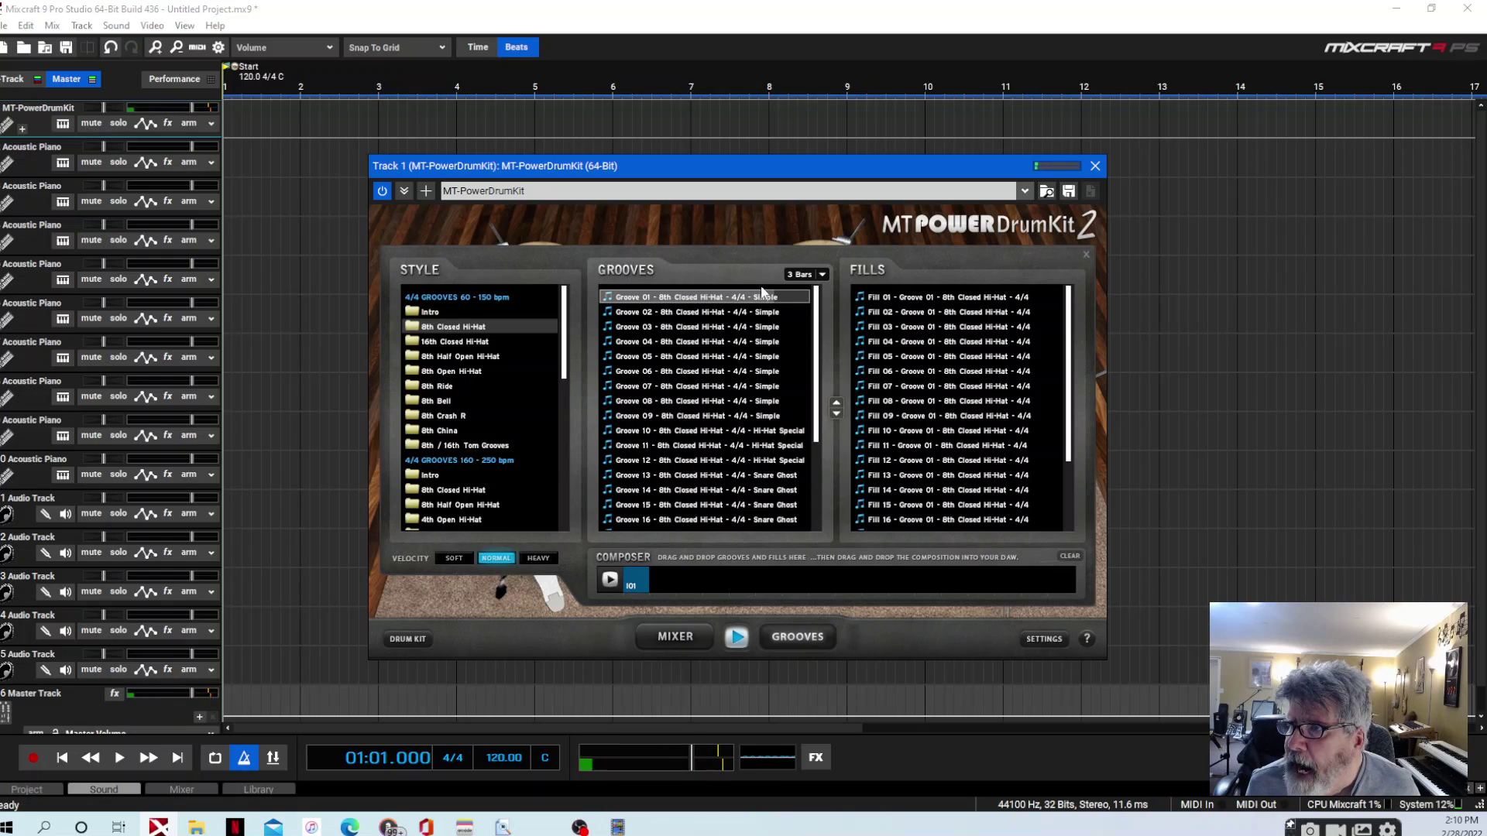
{"action": "left_click", "coordinate": [735, 636]}
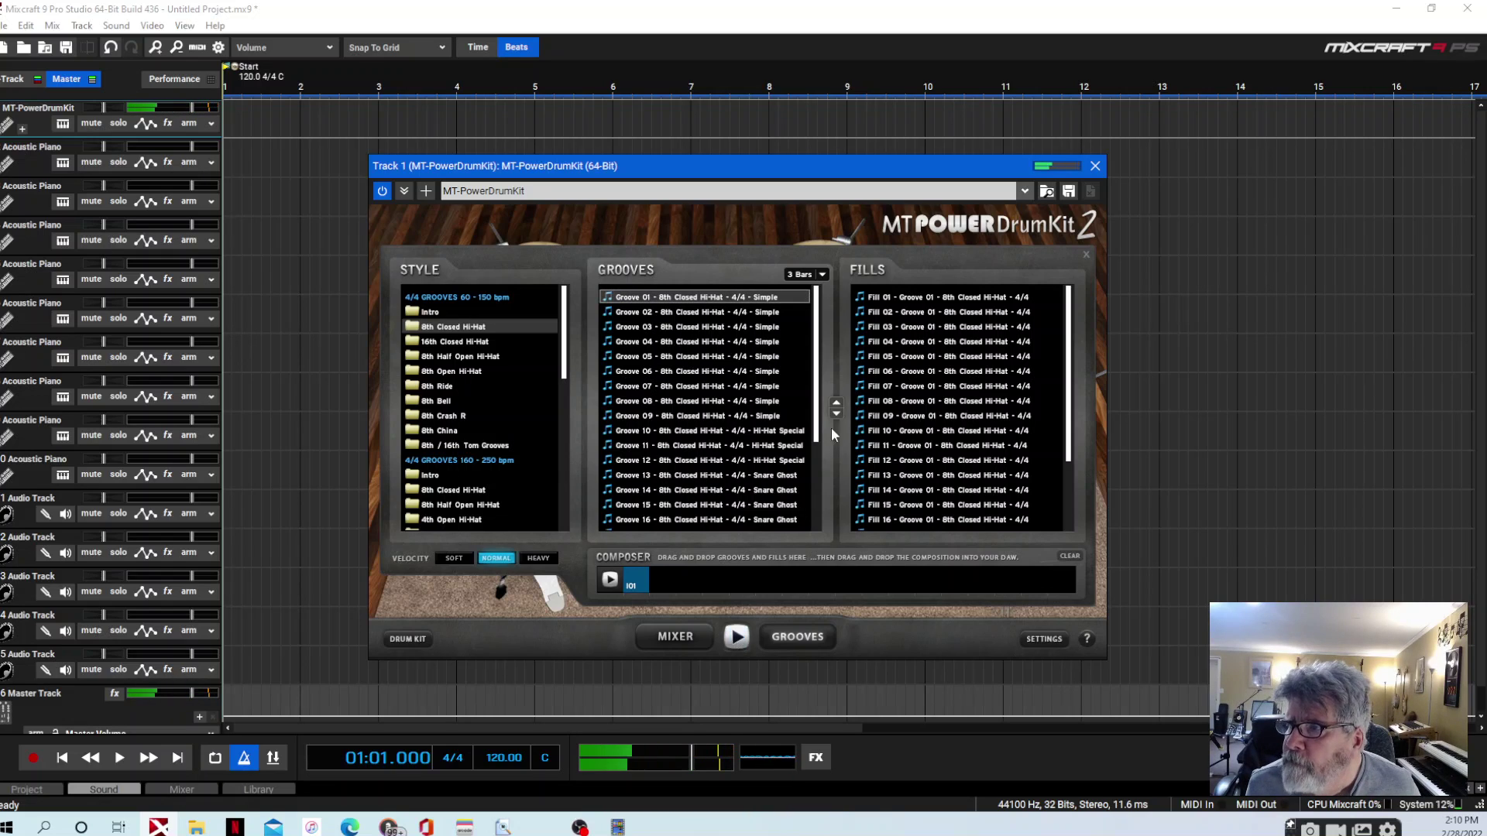
{"action": "left_click", "coordinate": [823, 276]}
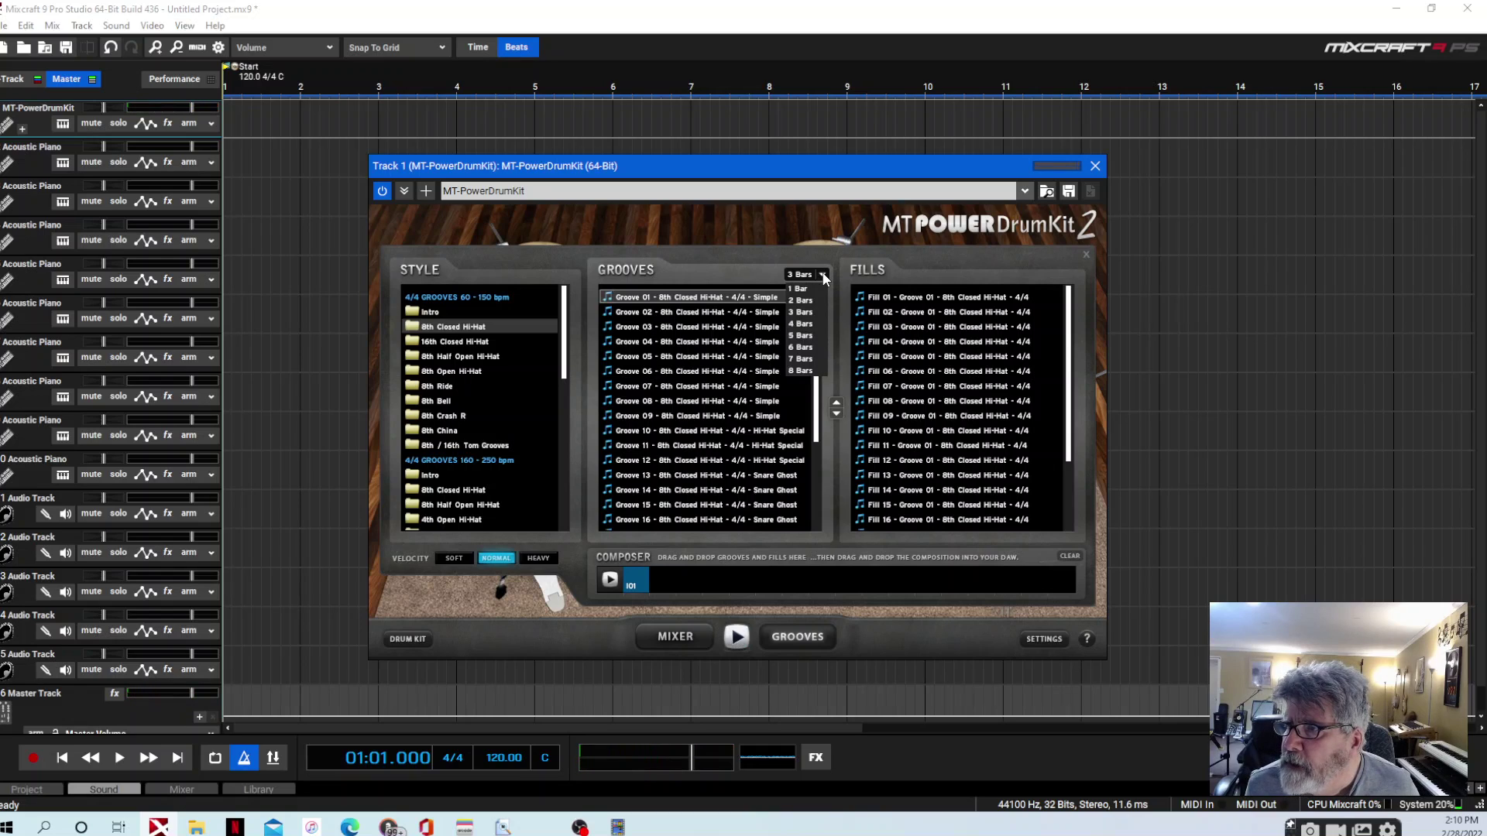
{"action": "left_click", "coordinate": [823, 277]}
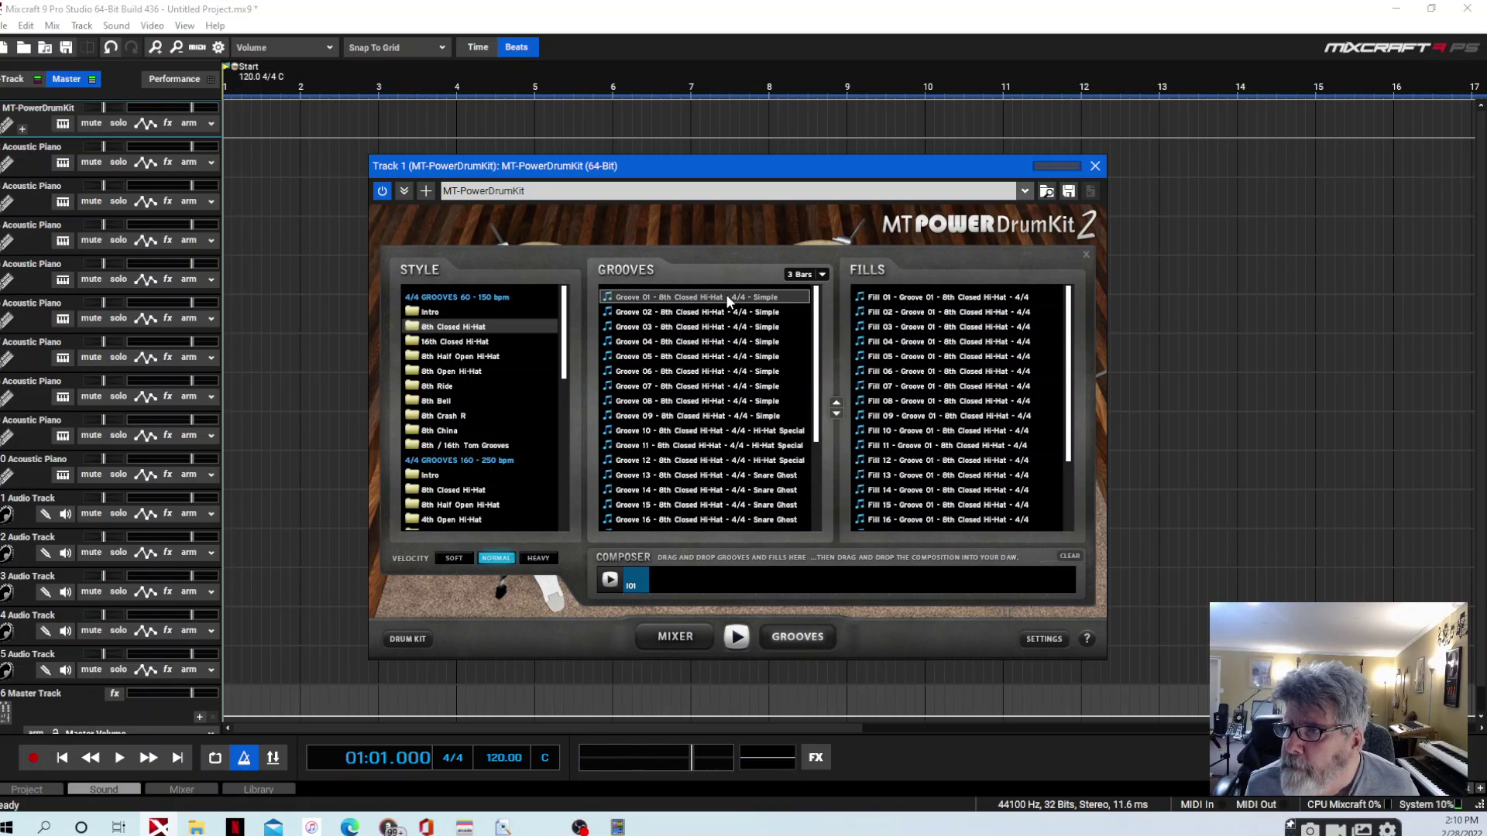
{"action": "left_click_drag", "start_coordinate": [727, 302], "coordinate": [655, 587]}
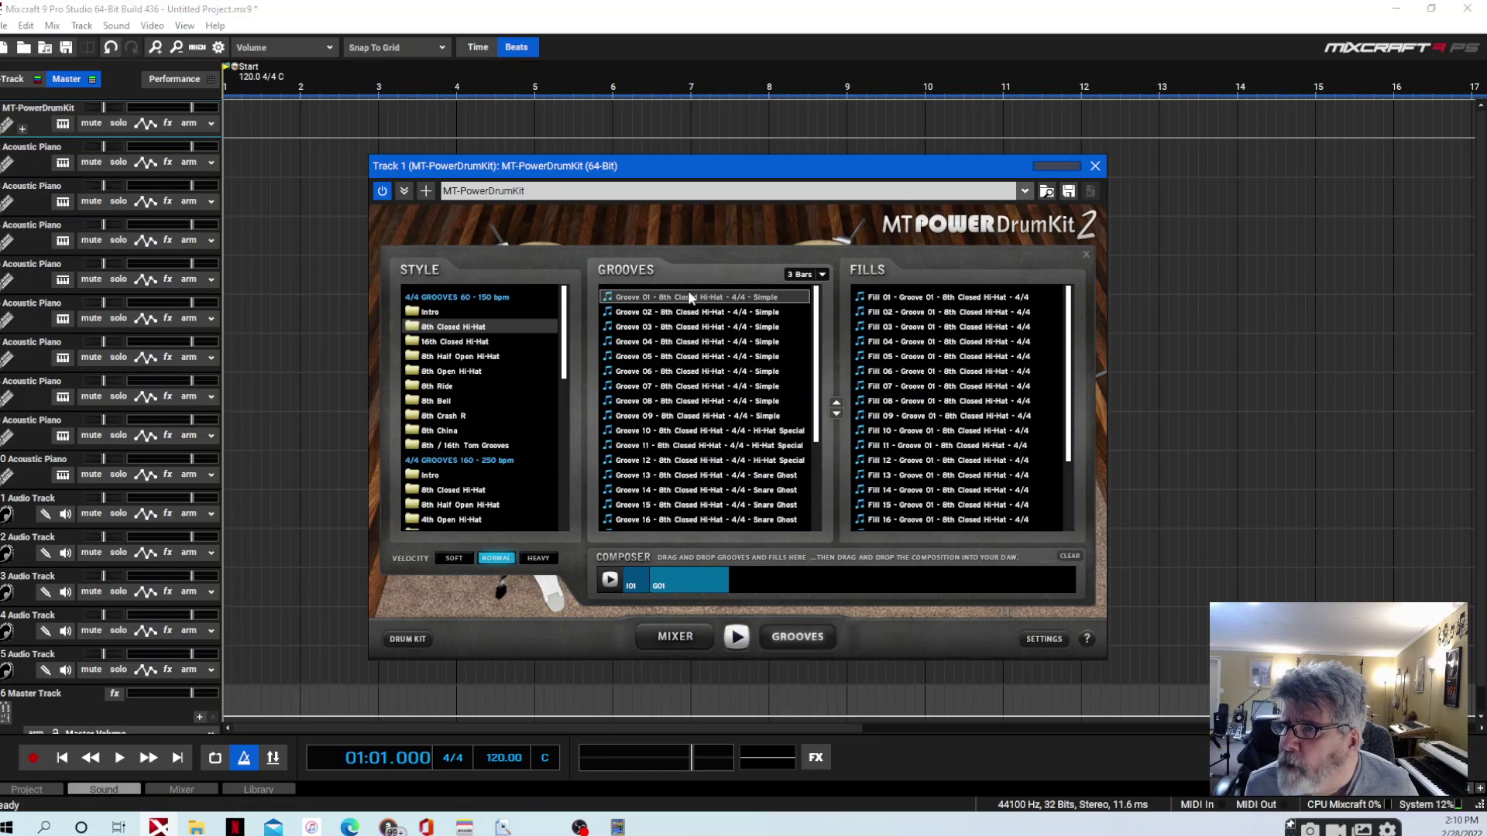
Compare the fills offered for the Intro folder and for 8th Closed Hi-Hat Grooves 01 to 05, ending on Groove 01
{"action": "left_click", "coordinate": [426, 314]}
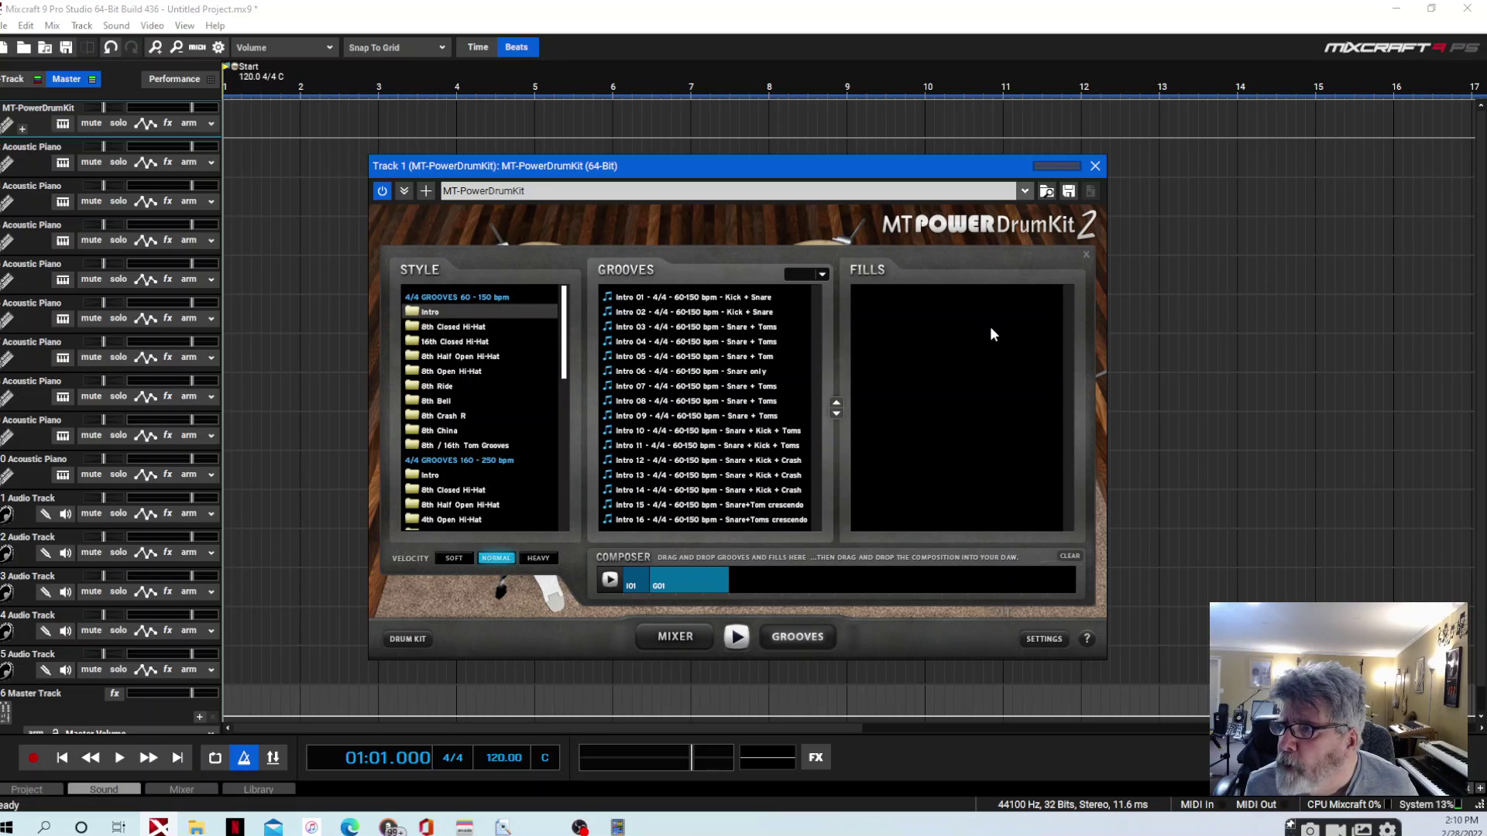
{"action": "left_click", "coordinate": [470, 325]}
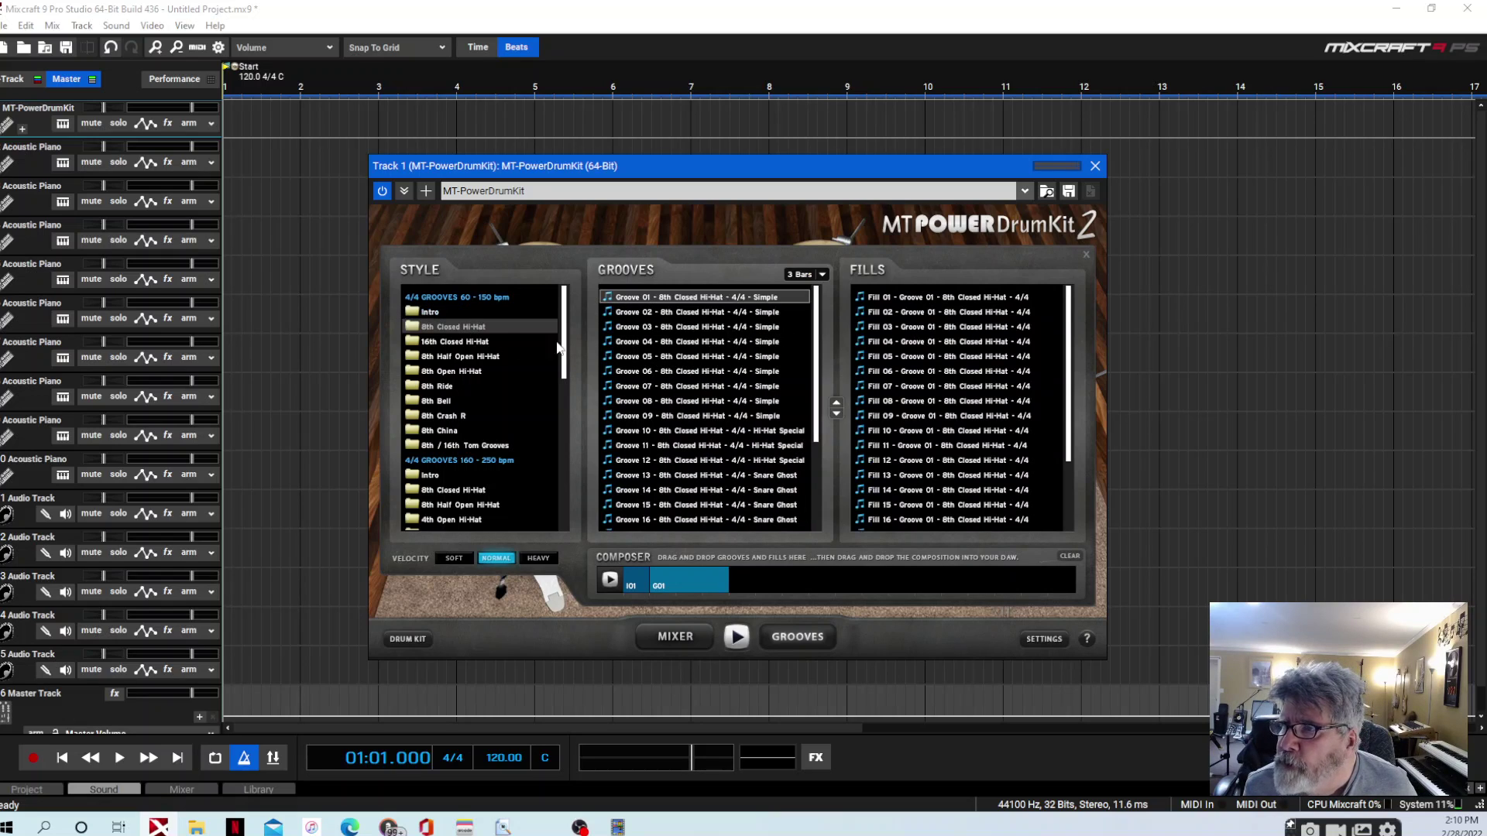
{"action": "left_click", "coordinate": [734, 314]}
{"action": "left_click", "coordinate": [733, 327]}
{"action": "left_click", "coordinate": [731, 342]}
{"action": "left_click", "coordinate": [732, 356]}
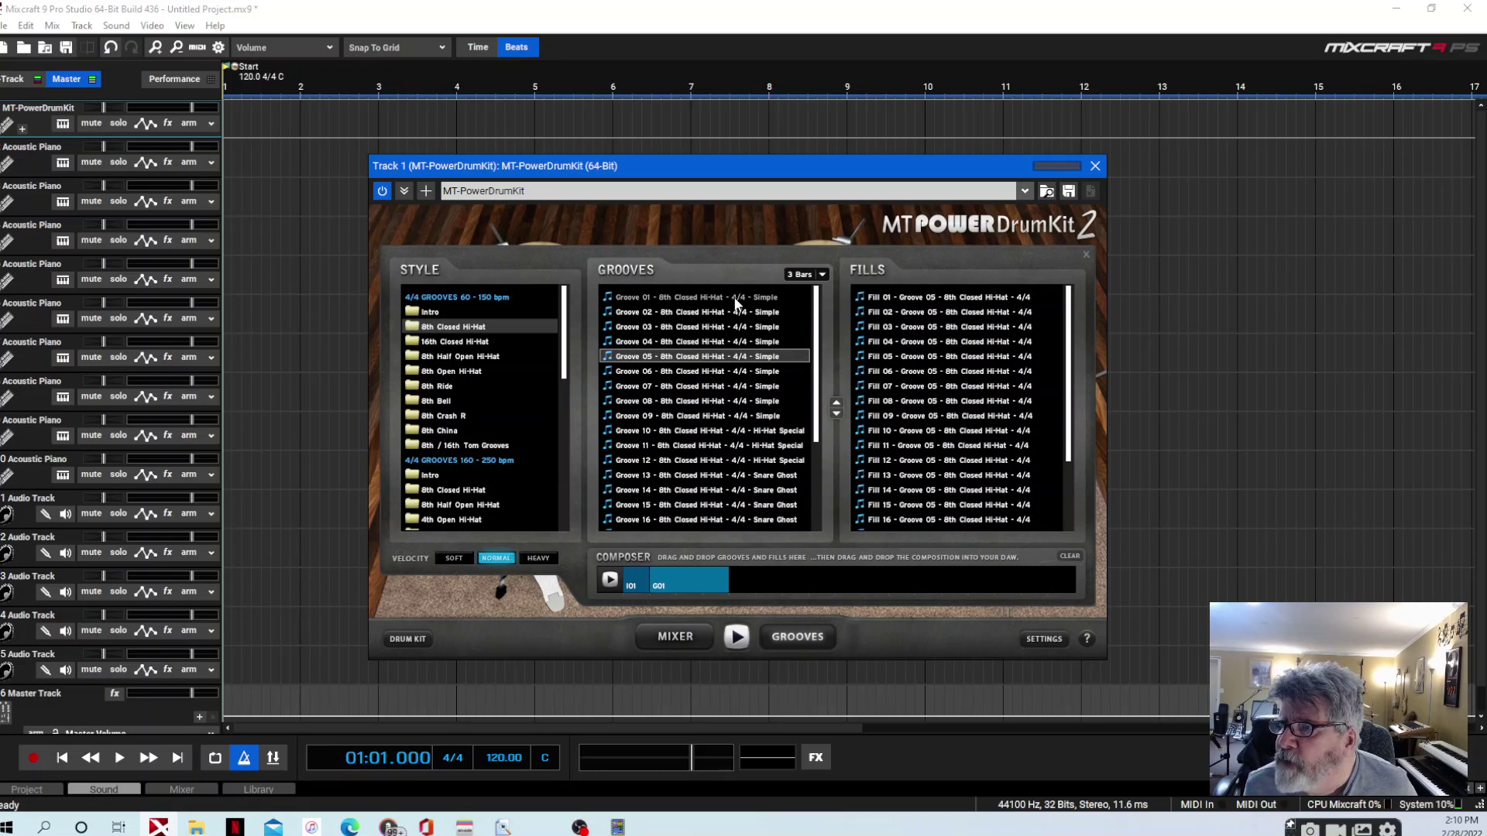
{"action": "left_click", "coordinate": [738, 298]}
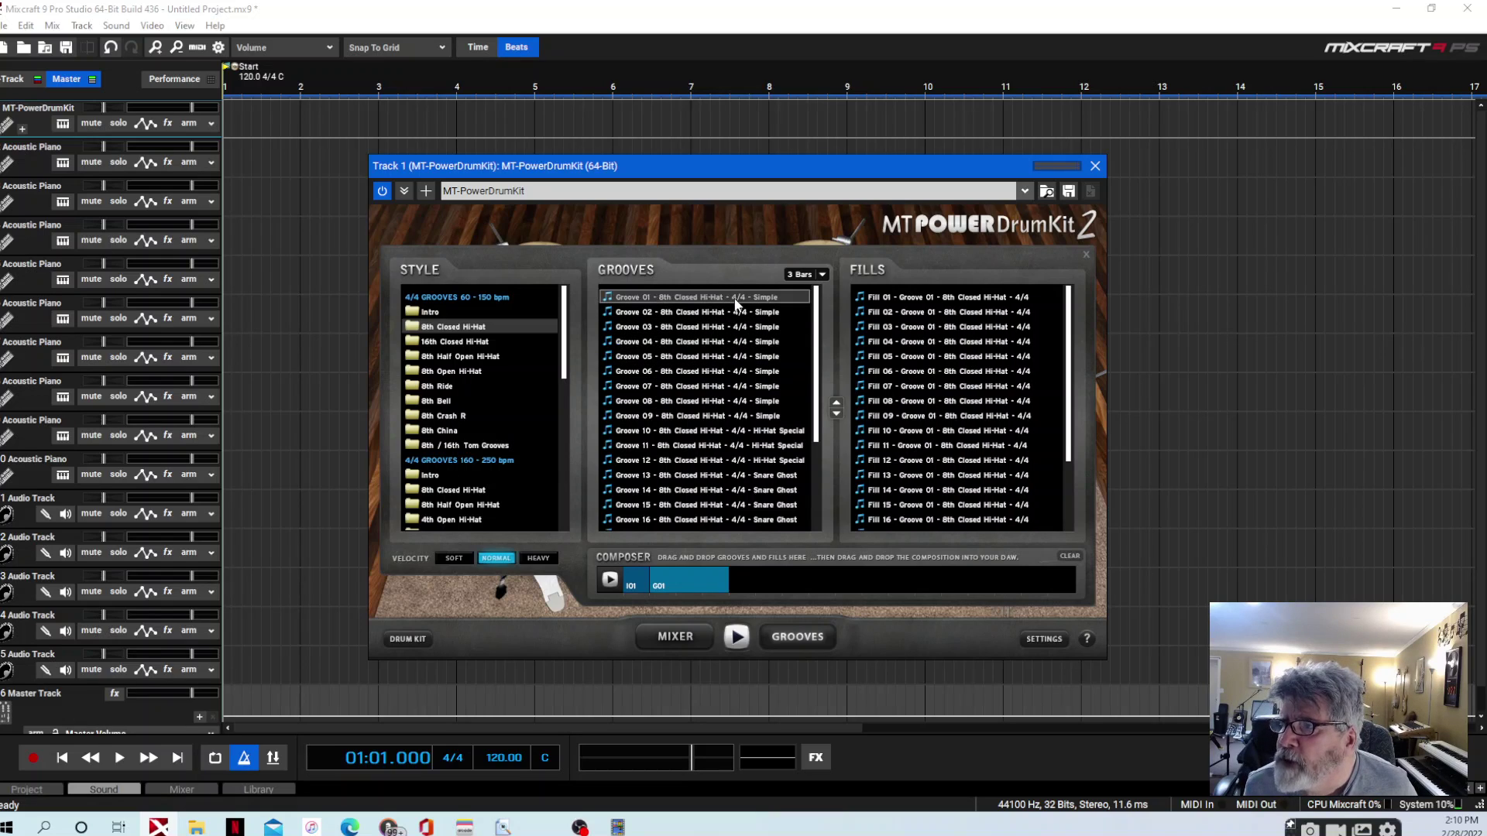
Add Fill 01 of 8th Closed Hi-Hat Groove 01 to the end of the composer, followed by Groove 02 at 3 bars
{"action": "left_click", "coordinate": [929, 296]}
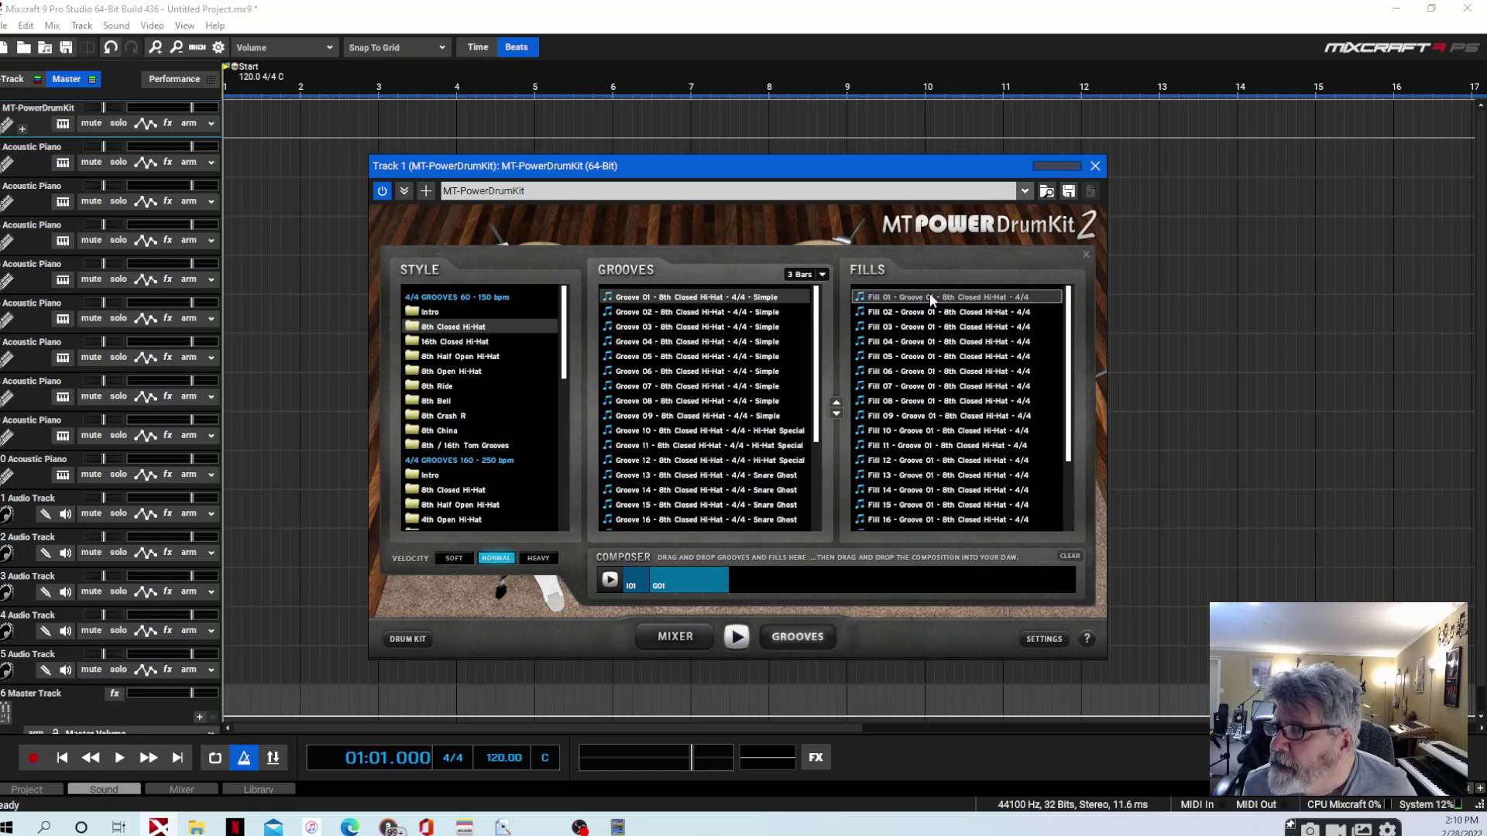
{"action": "left_click_drag", "start_coordinate": [880, 377], "coordinate": [732, 589]}
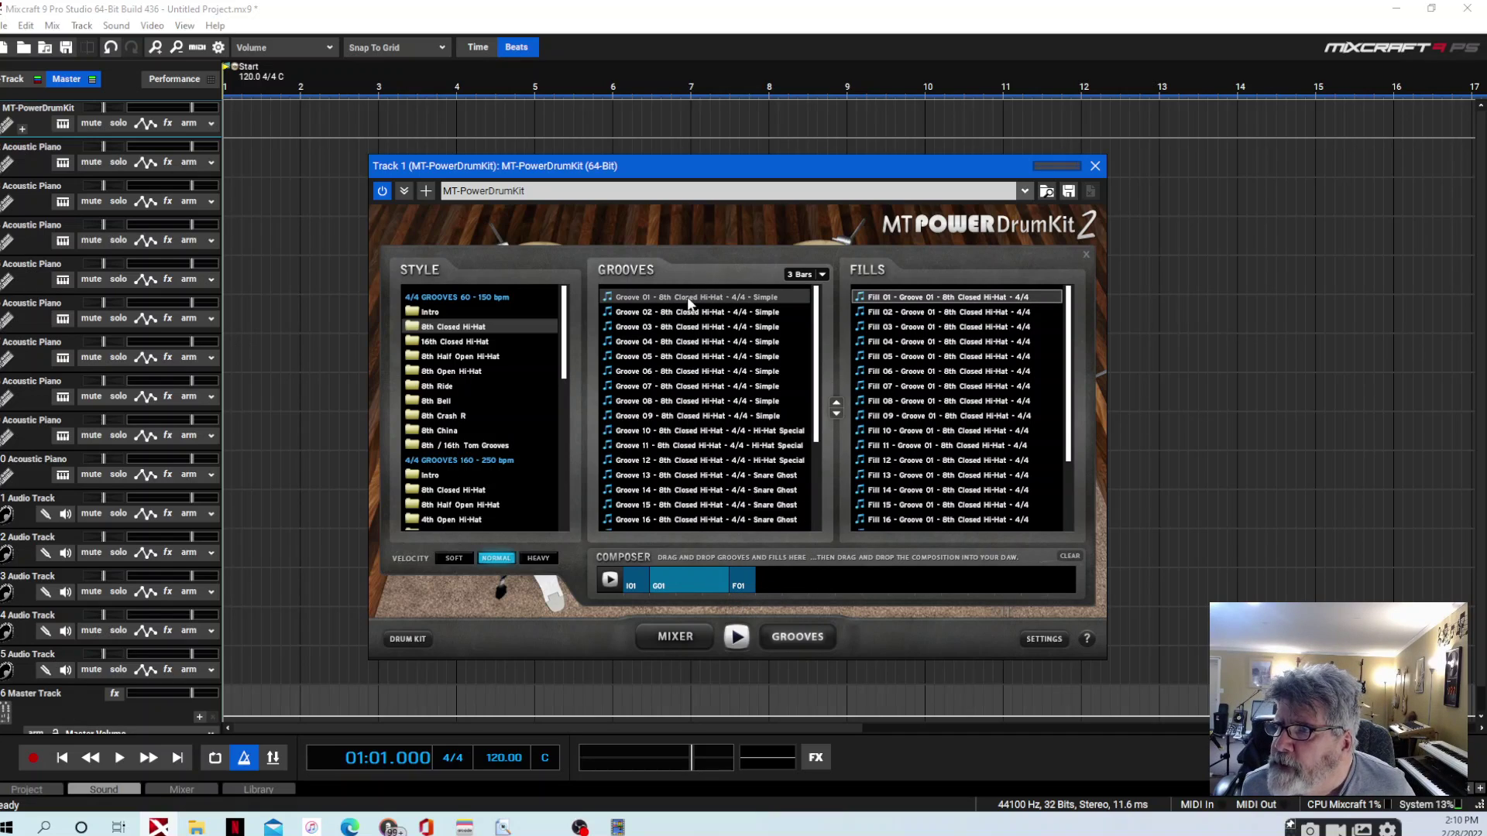
{"action": "left_click", "coordinate": [703, 312]}
{"action": "left_click_drag", "start_coordinate": [703, 311], "coordinate": [758, 587]}
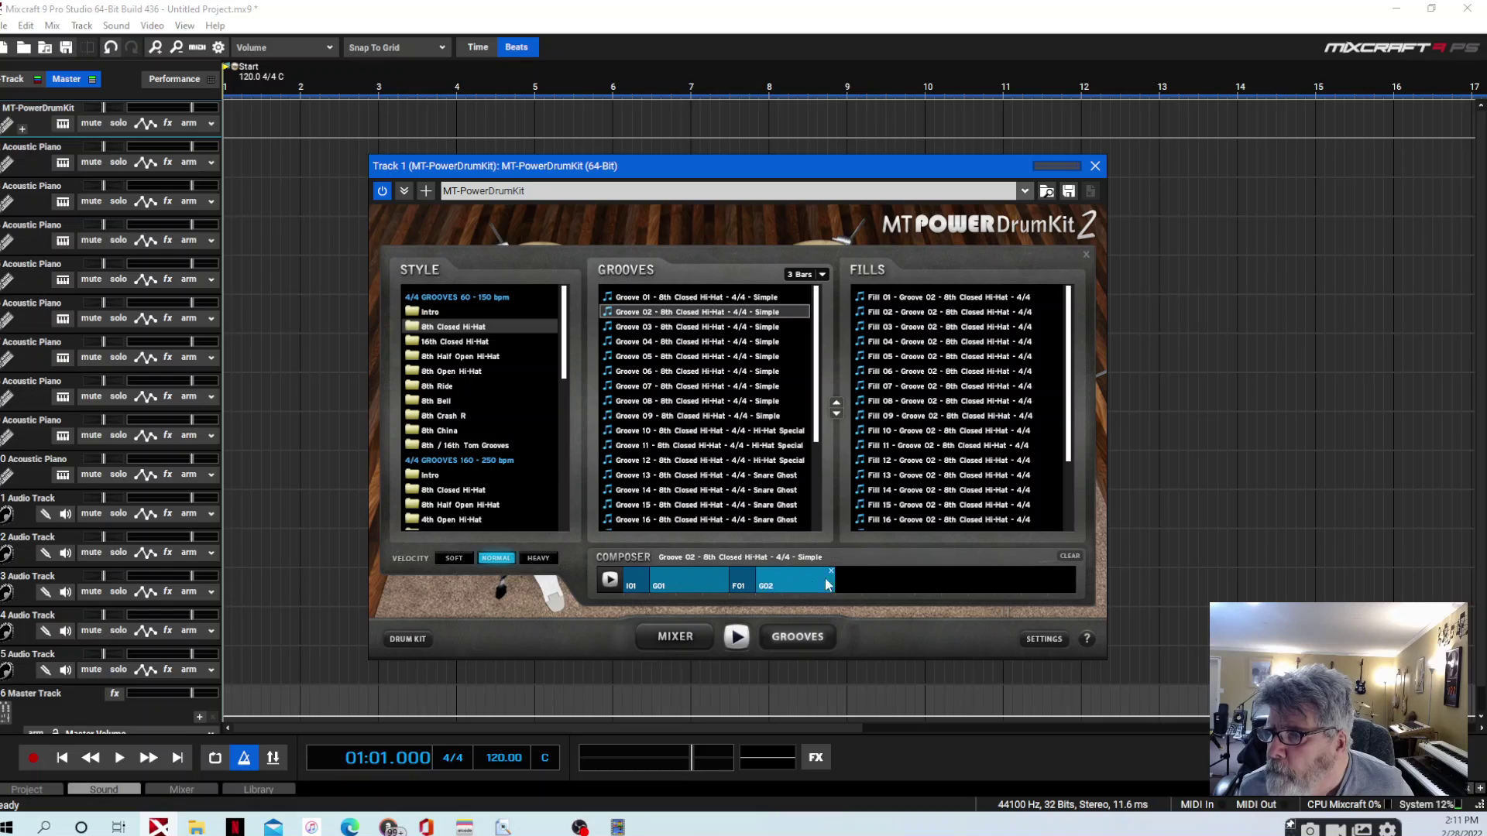
Extend the composition with Fill 12 of Groove 02, followed by the 8th Closed Hi-Hat Snare Ghost Groove 14 and its Fill 11
{"action": "left_click", "coordinate": [770, 360]}
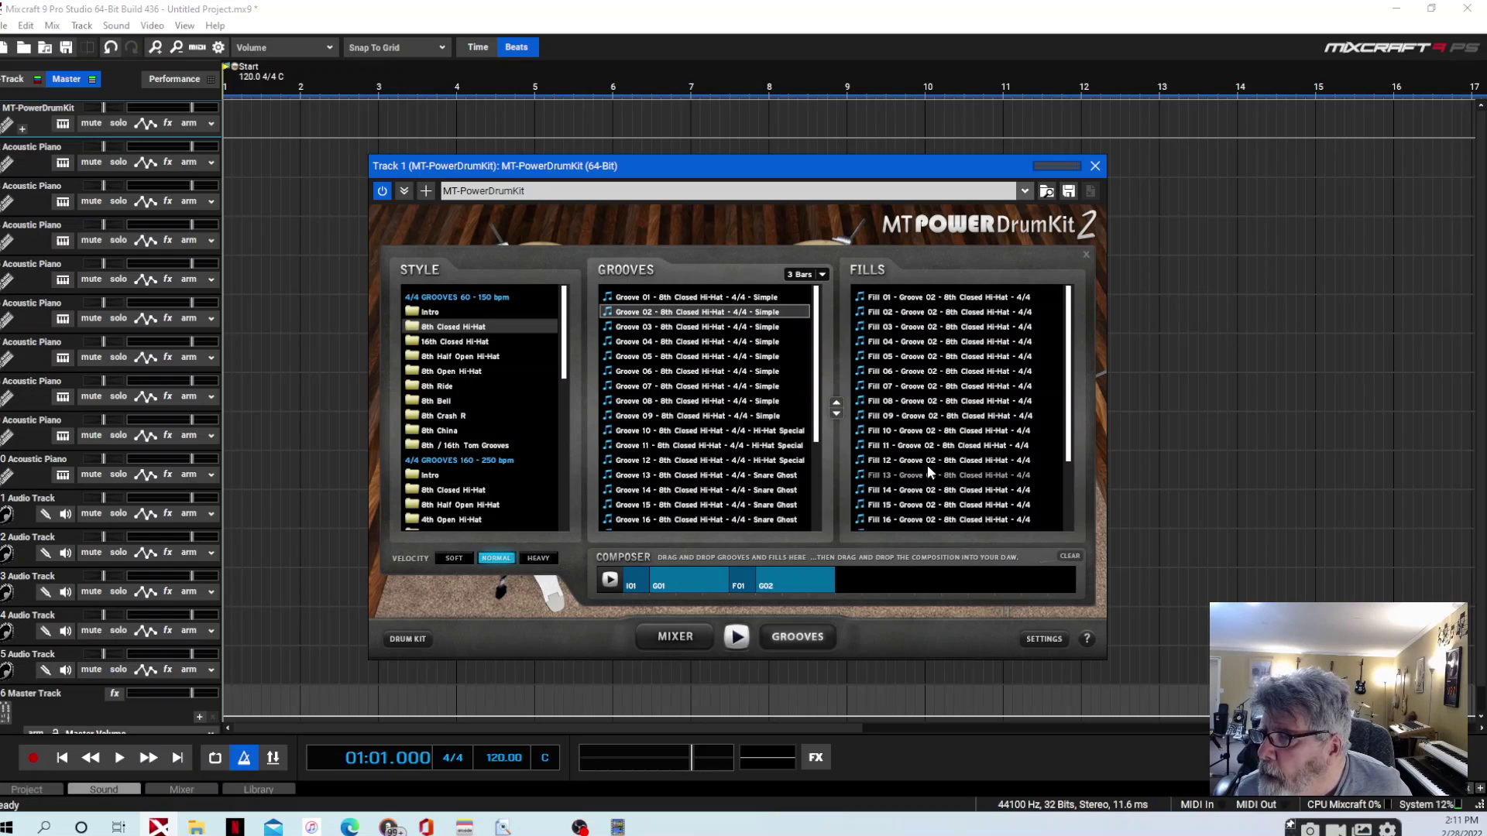
{"action": "left_click_drag", "start_coordinate": [928, 465], "coordinate": [841, 589]}
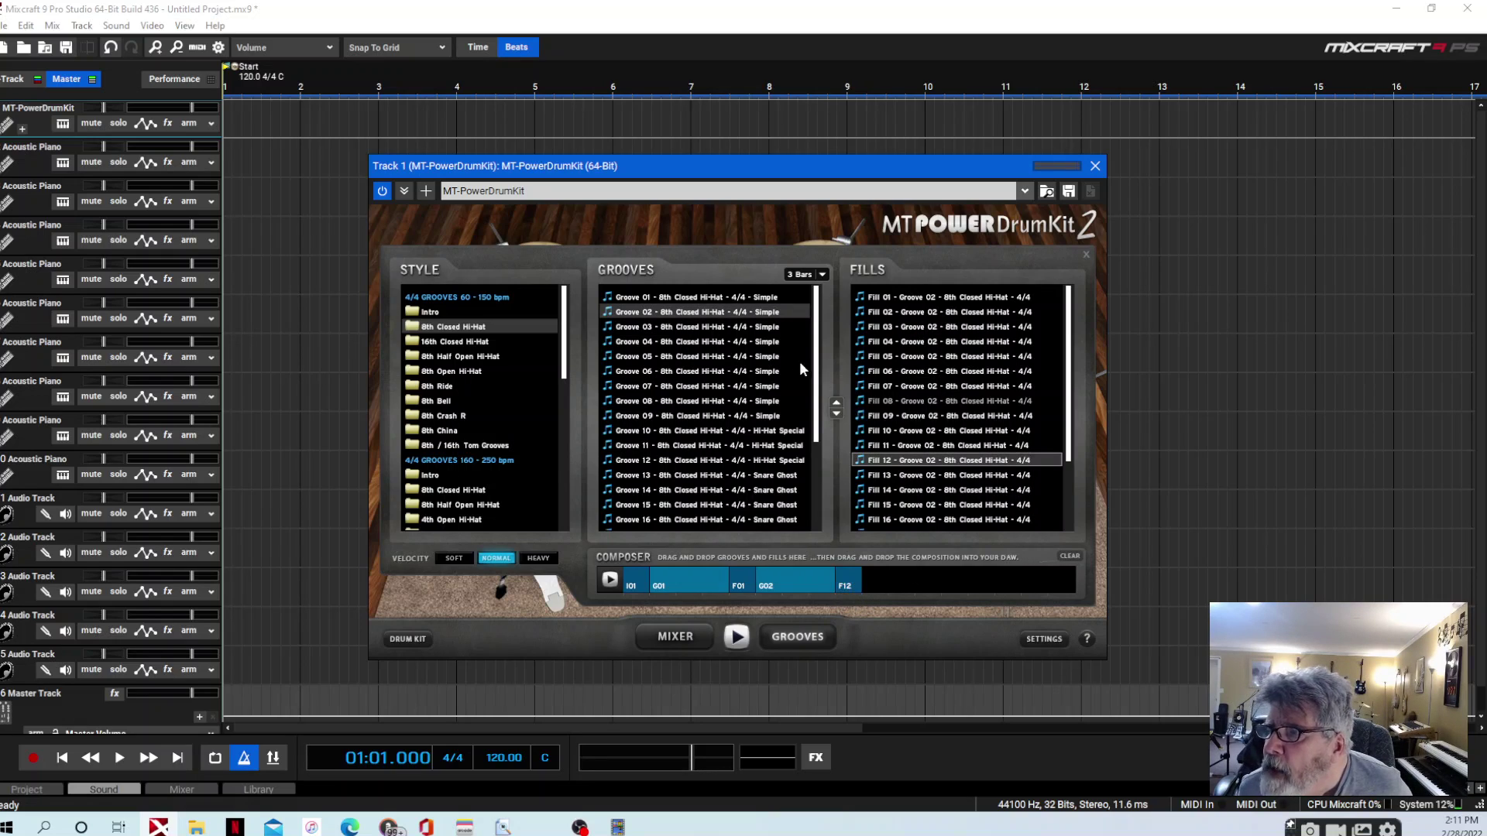
{"action": "left_click_drag", "start_coordinate": [762, 496], "coordinate": [875, 589]}
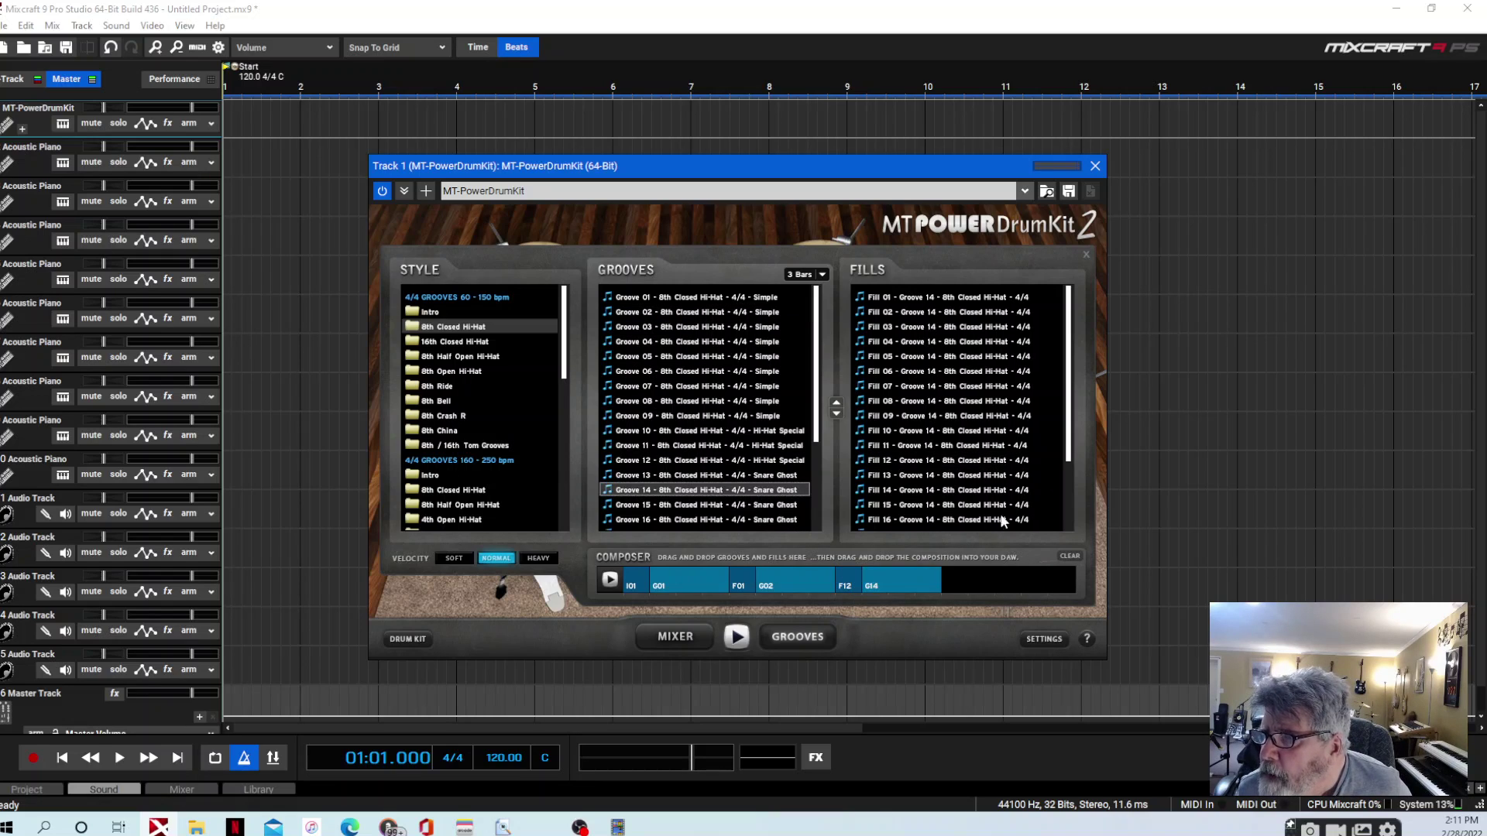
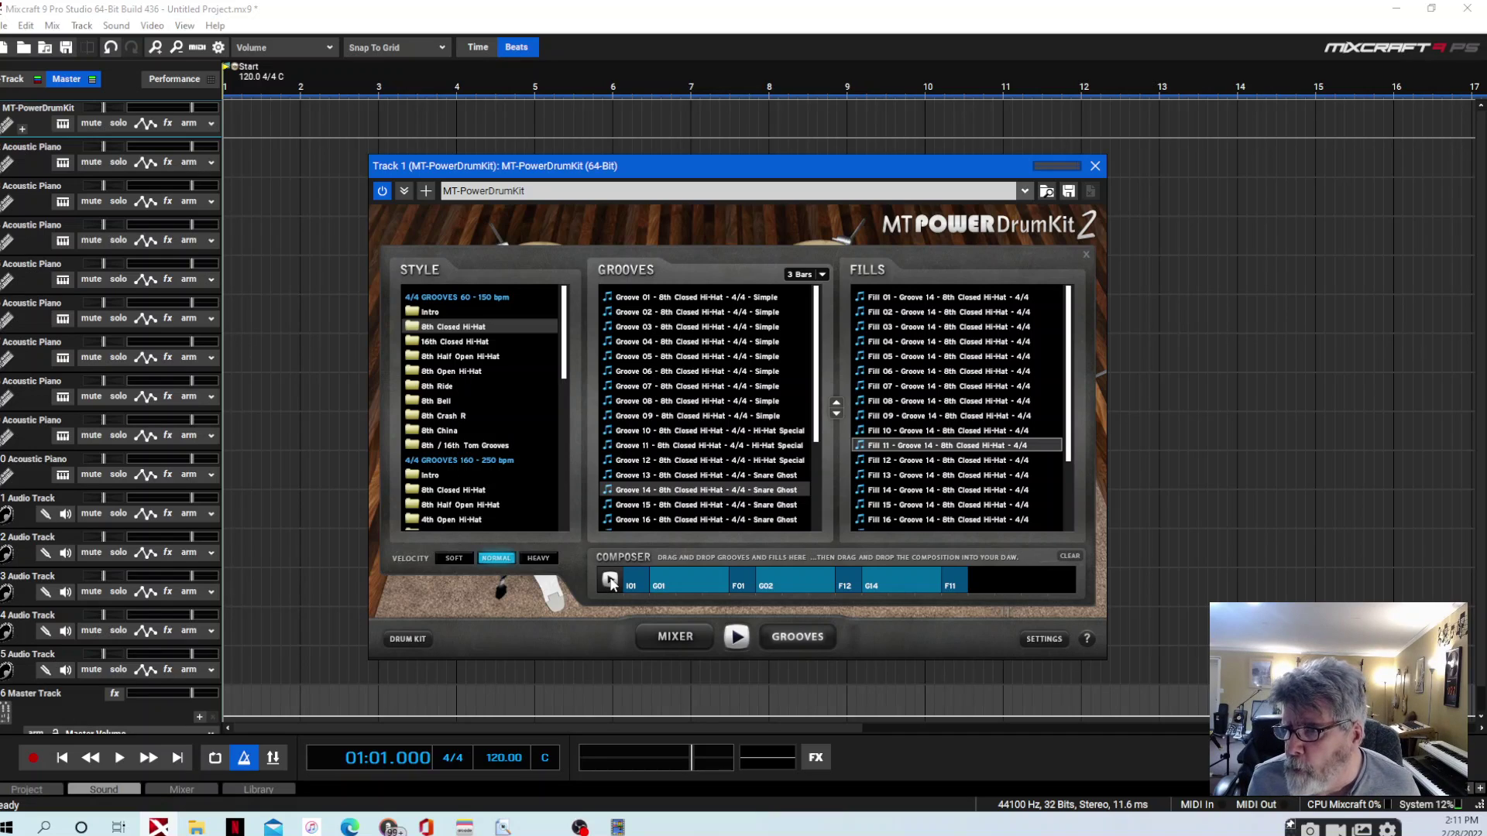
Play the composed drum part to audition it from the intro, and stop the playback
{"action": "left_click", "coordinate": [610, 580]}
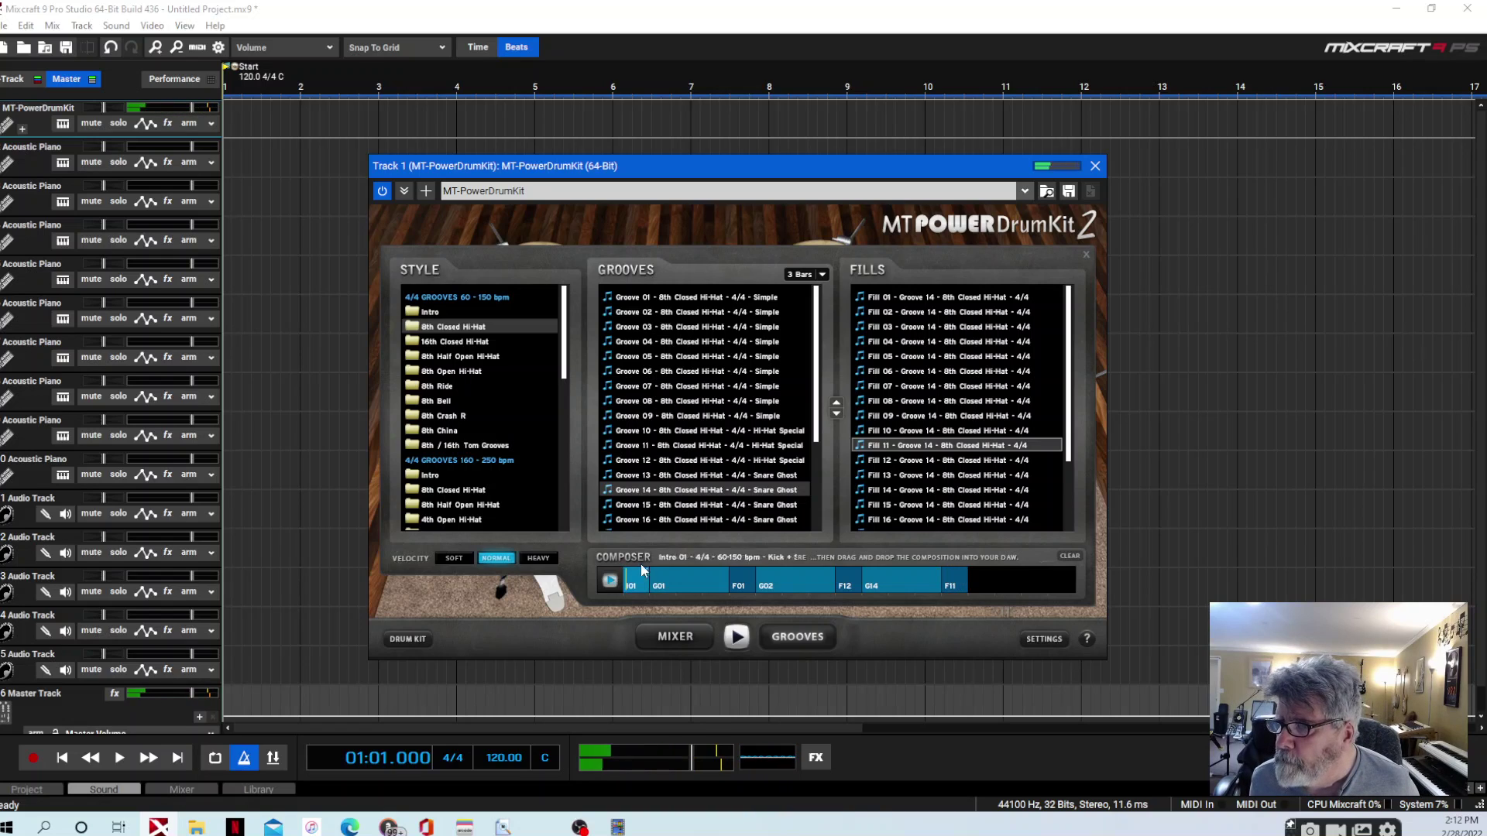
{"action": "left_click", "coordinate": [735, 643]}
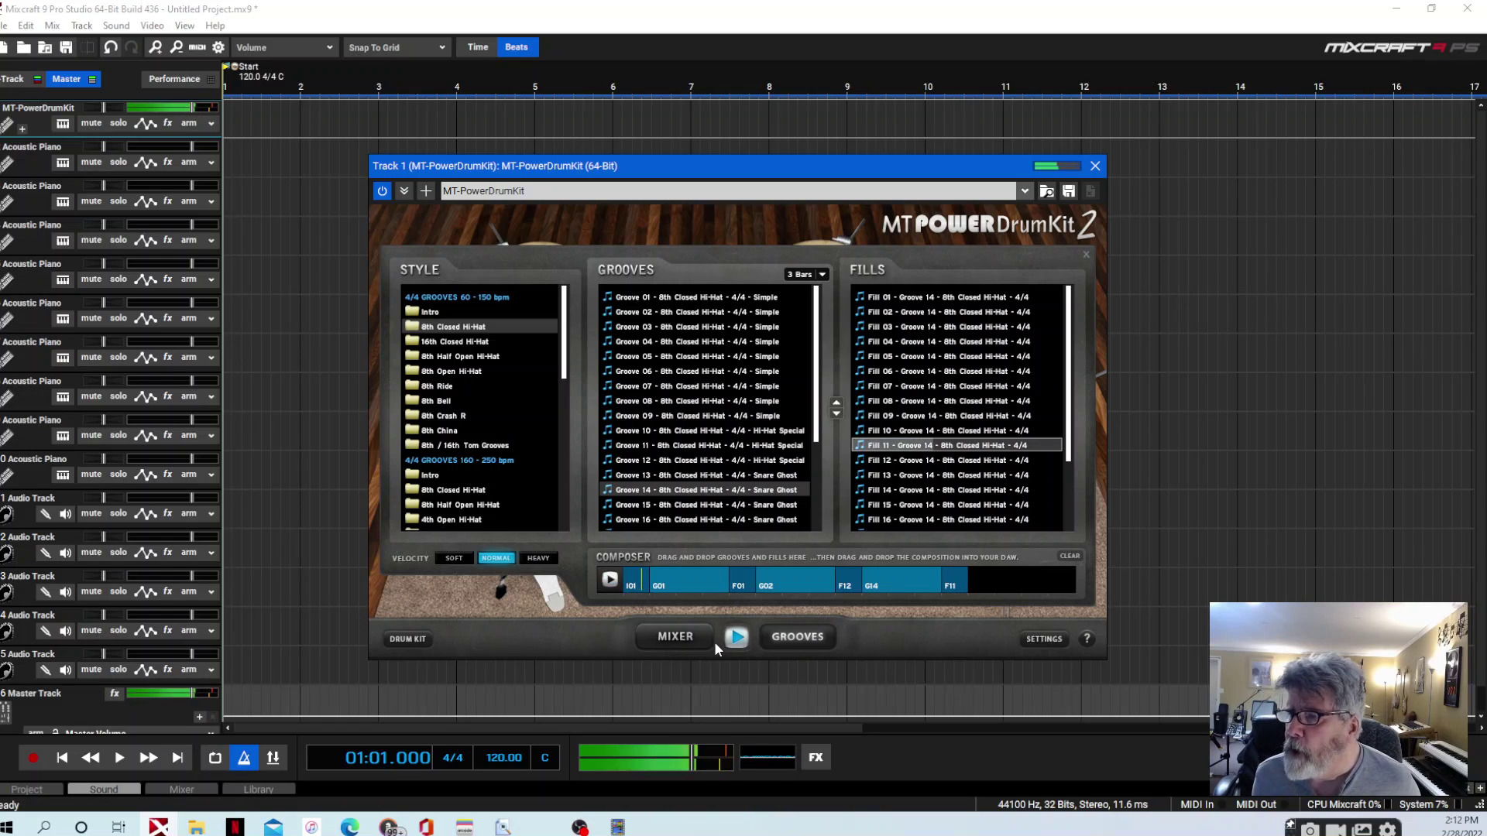
{"action": "left_click", "coordinate": [619, 585]}
Place the finished composition on the MT-PowerDrumKit track at bar 1 of the timeline and close the plug-in window
{"action": "mouse_move", "coordinate": [629, 588]}
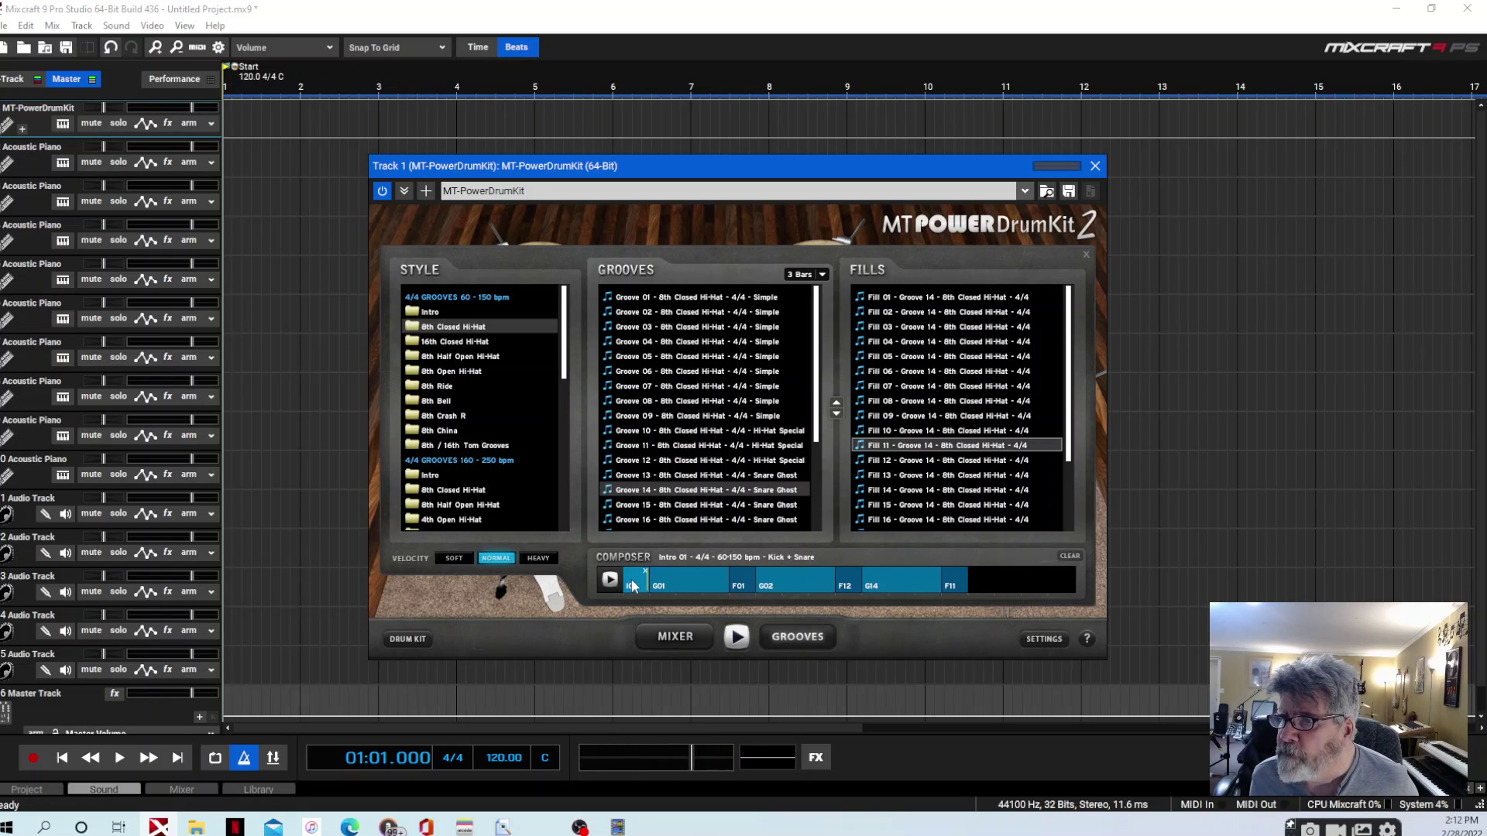
{"action": "left_click_drag", "start_coordinate": [632, 586], "coordinate": [224, 136]}
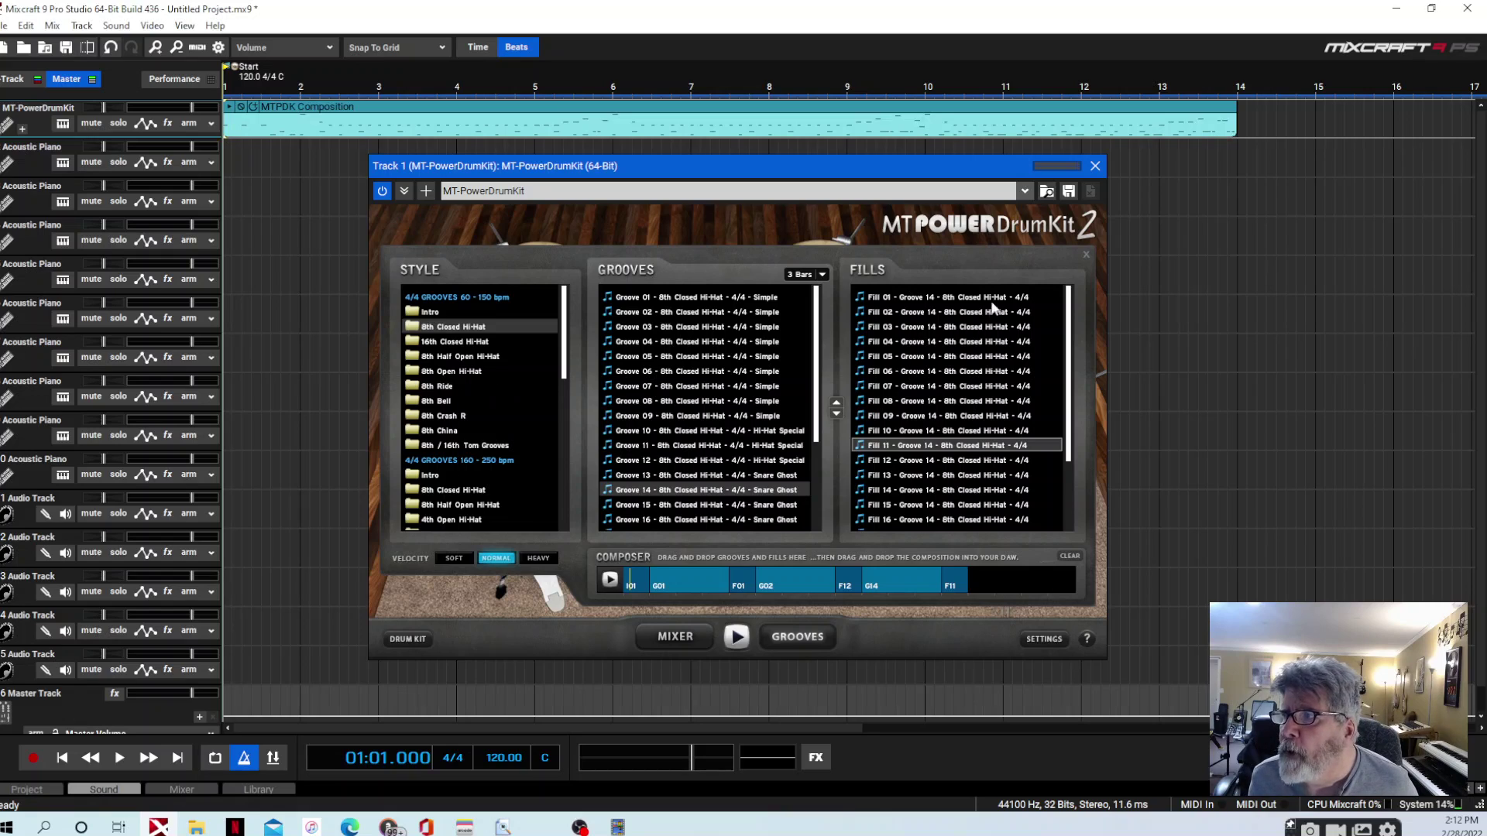
{"action": "left_click", "coordinate": [1095, 166]}
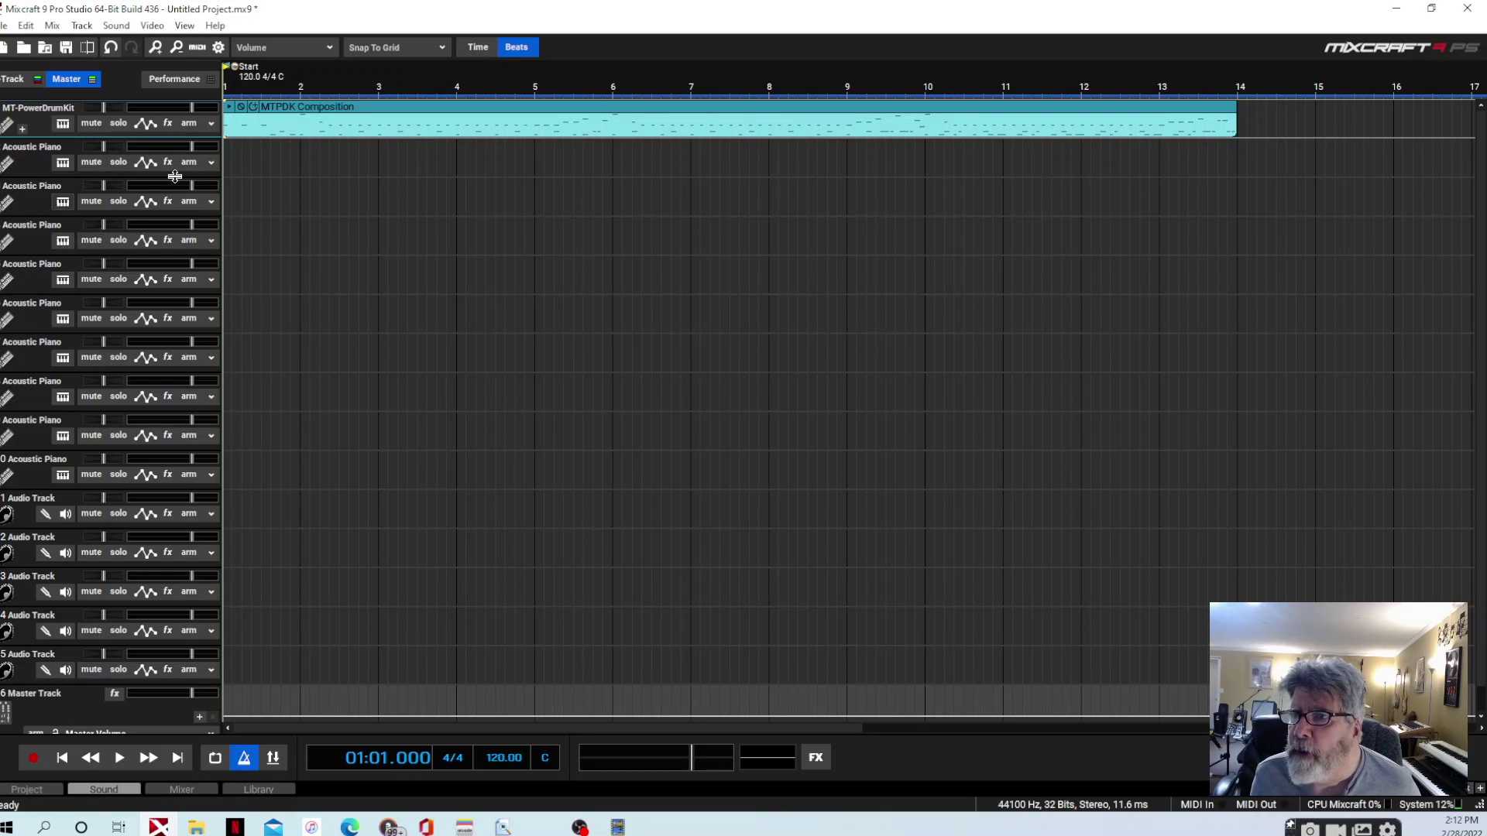